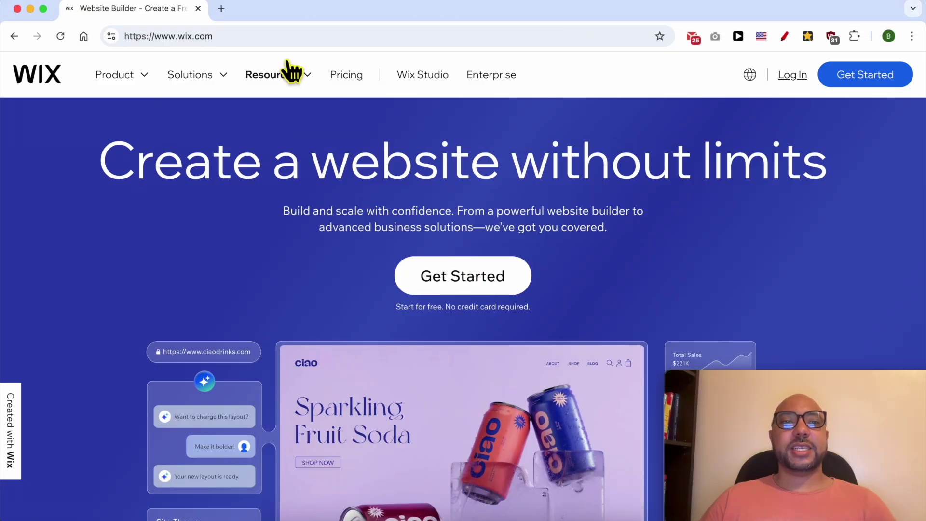
Step: Log in to Wix and choose Continue with Google
click(786, 75)
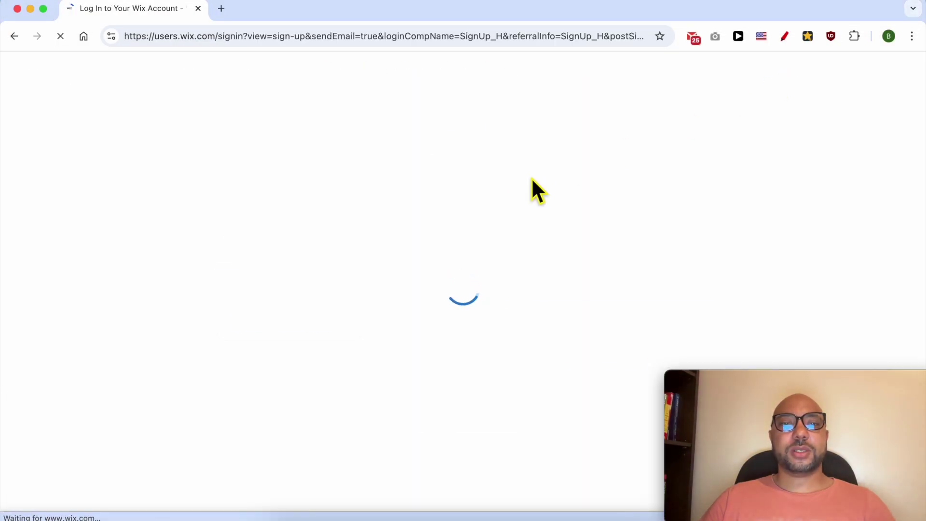
click(336, 316)
Step: Finish the Google sign-in and open the Iphone Blog site in the Website Editor
click(478, 289)
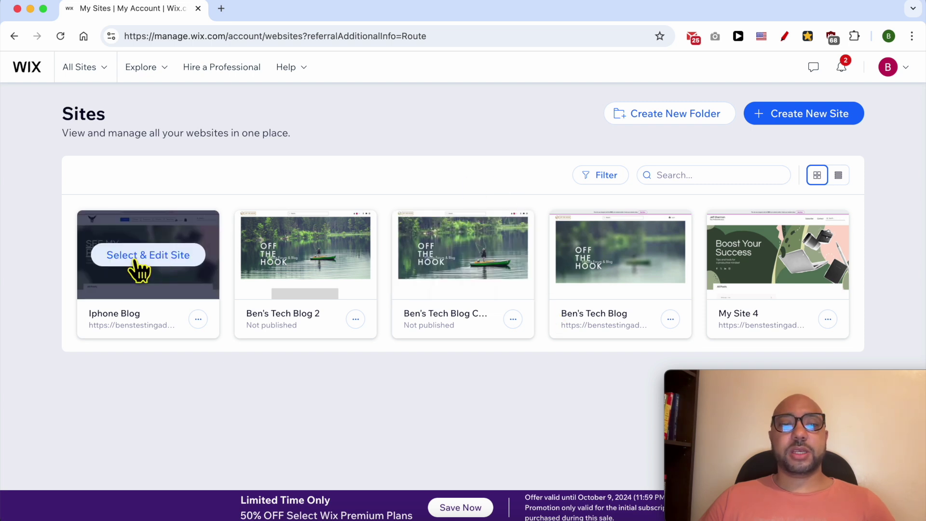
click(137, 264)
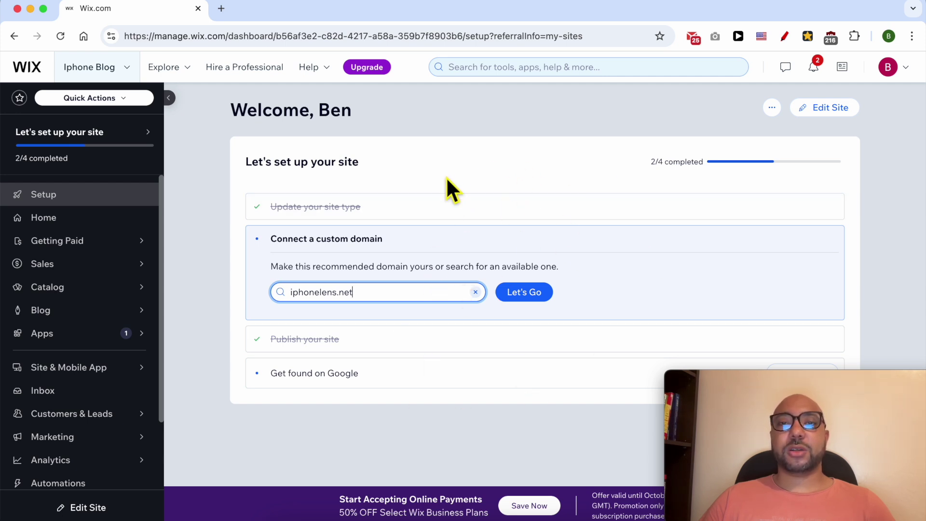
click(825, 108)
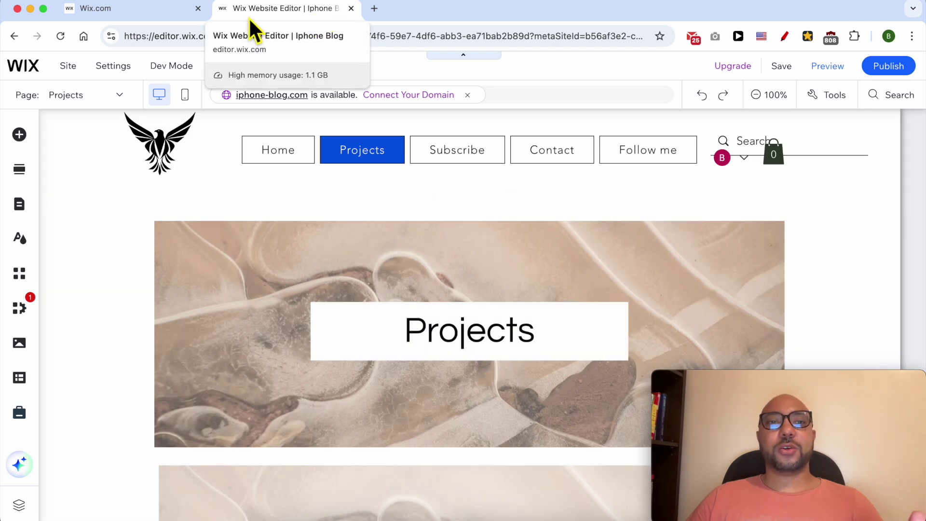
Step: Scroll down the Projects page and select the repeater of project items
click(365, 155)
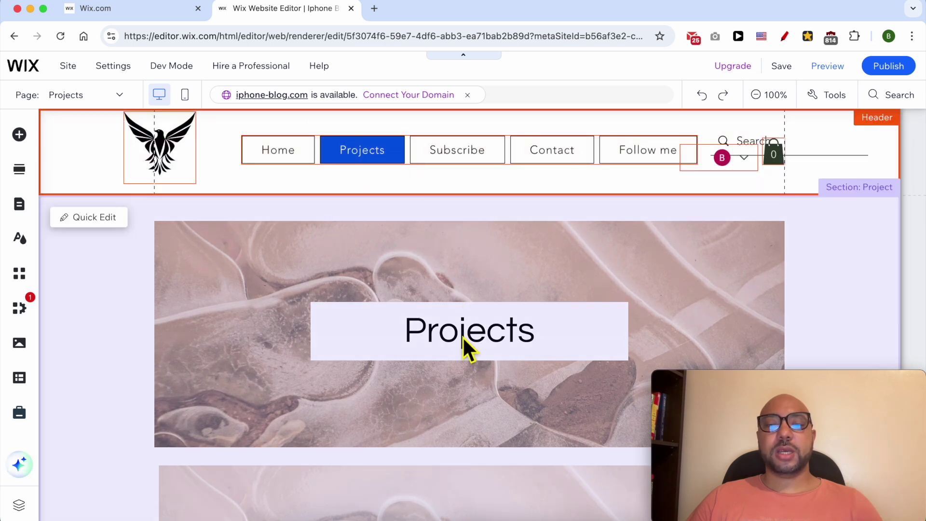
scroll(463, 337, down, 5)
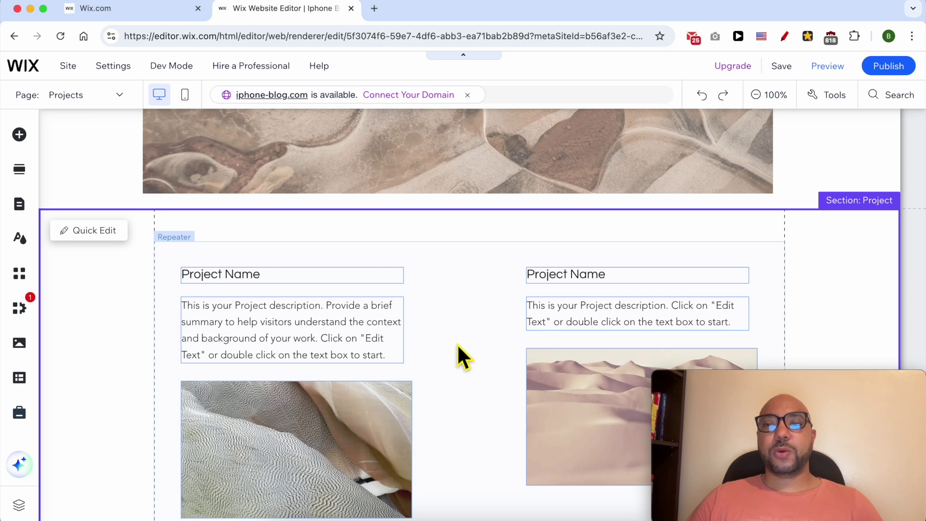
scroll(455, 350, up, 5)
scroll(386, 193, down, 2)
scroll(447, 265, down, 5)
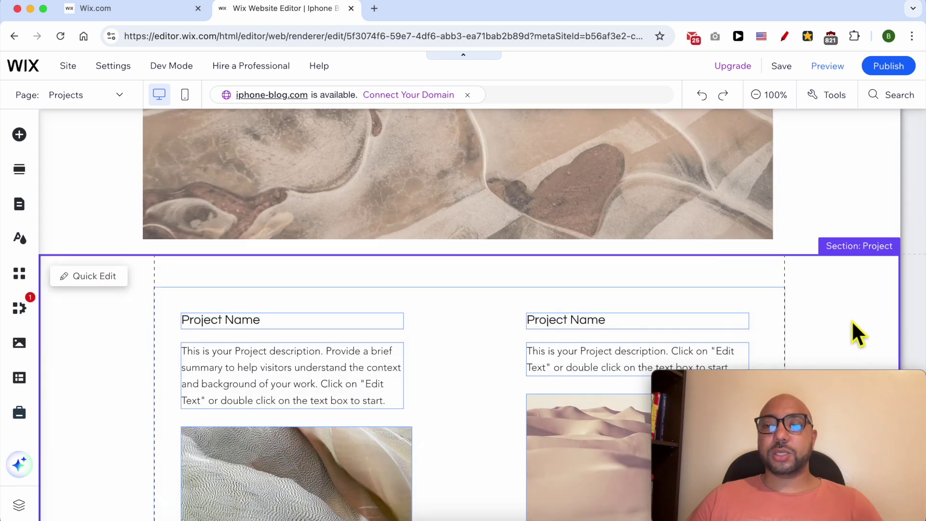
click(868, 322)
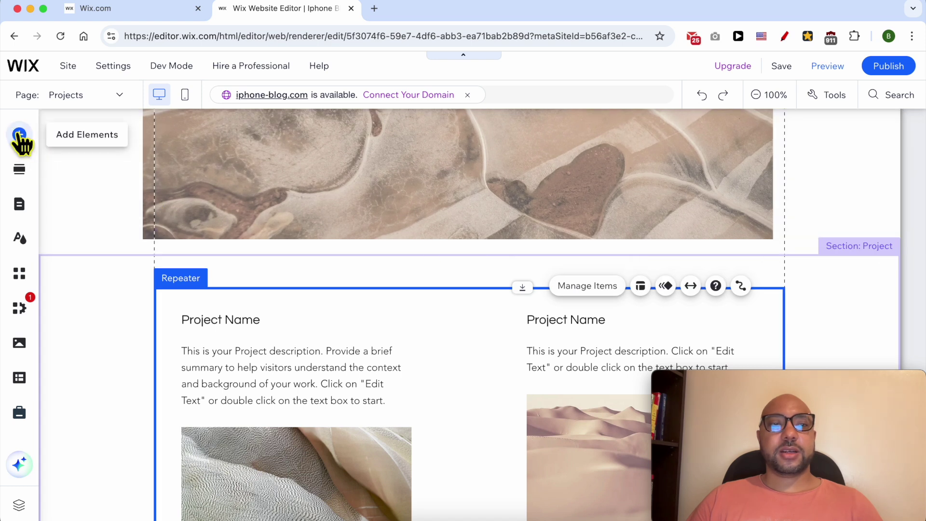
Step: Drop an Anchor from Menu & Anchor at the top of Section: Project, above the repeater
click(19, 135)
click(68, 192)
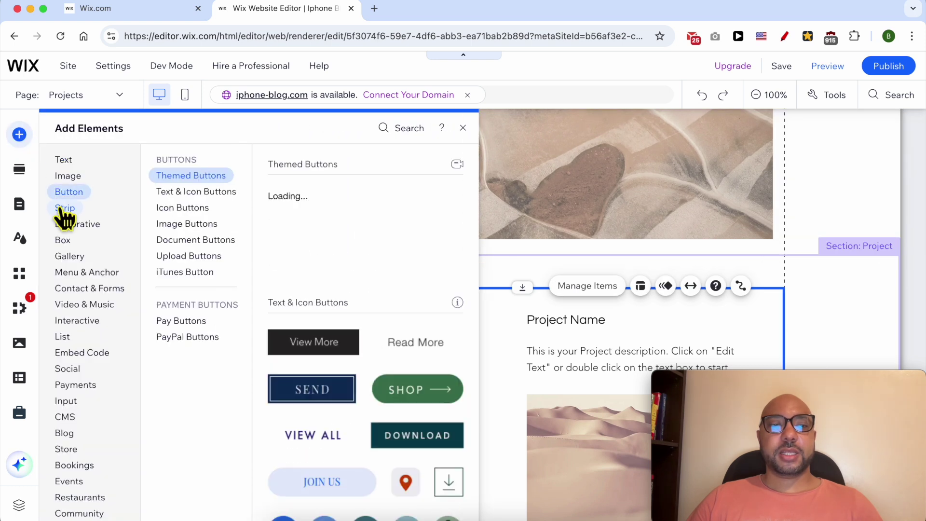
click(67, 258)
click(73, 274)
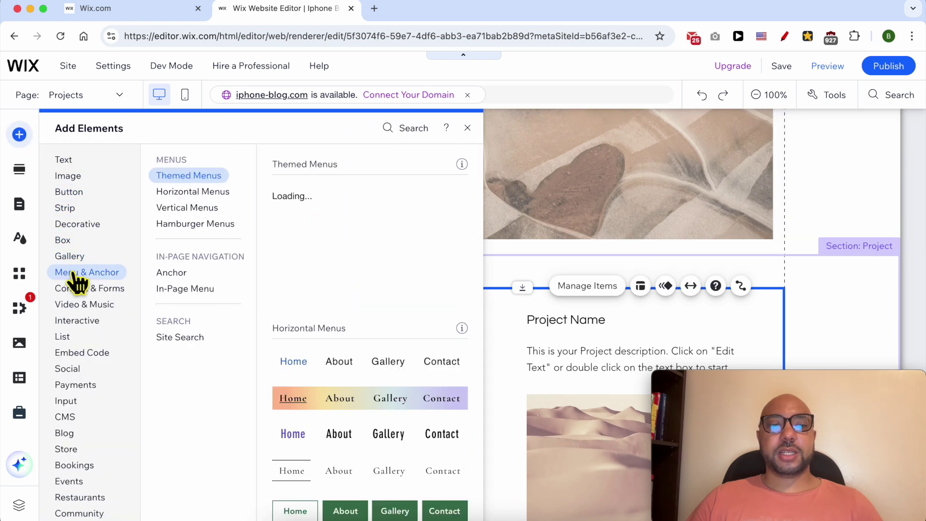
click(171, 273)
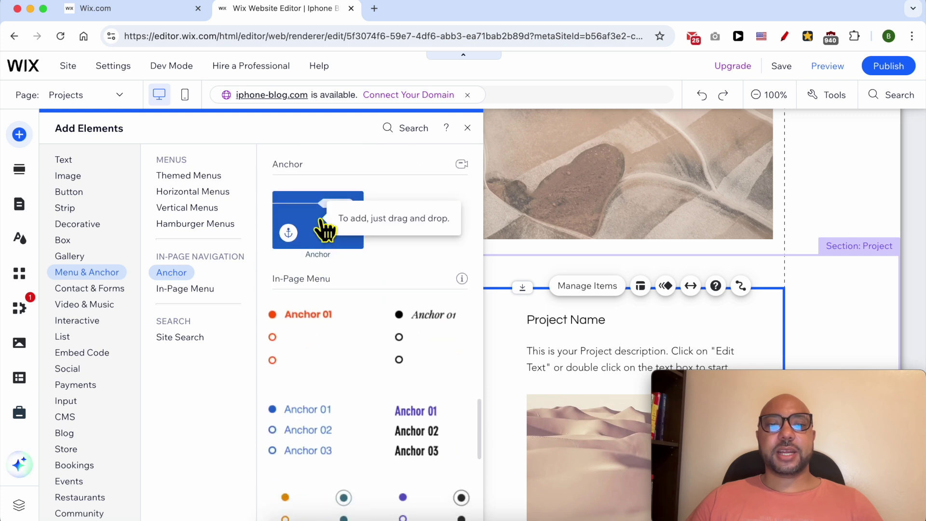
drag(326, 230, 825, 275)
scroll(554, 341, up, 2)
click(455, 345)
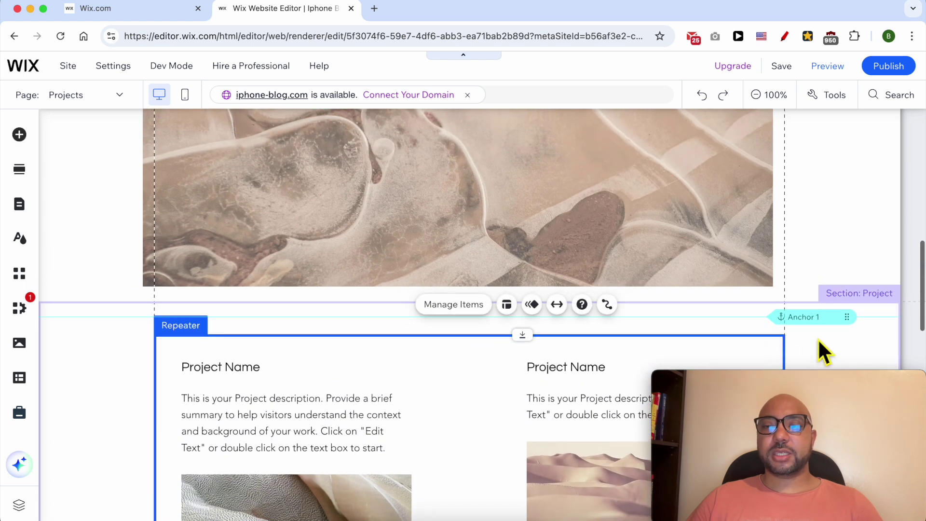
click(826, 322)
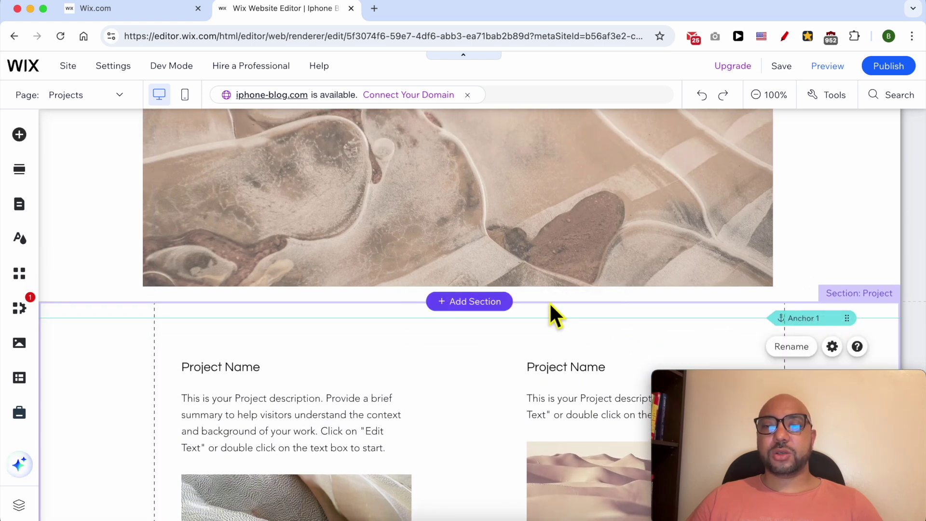
scroll(511, 308, up, 3)
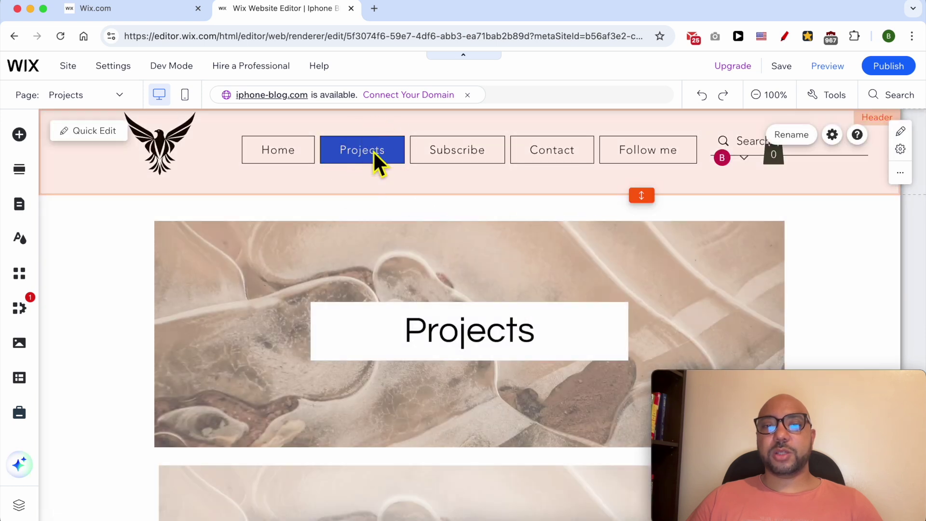
scroll(555, 253, down, 6)
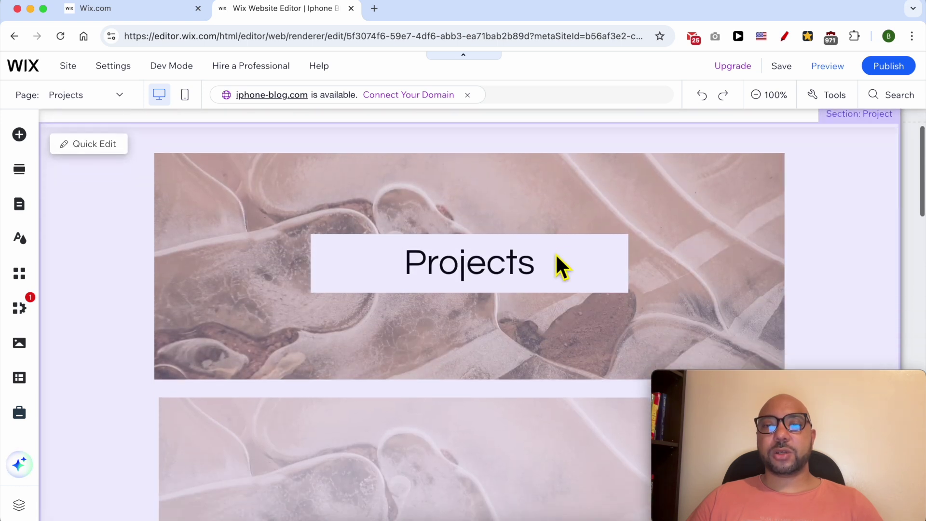
scroll(554, 253, down, 5)
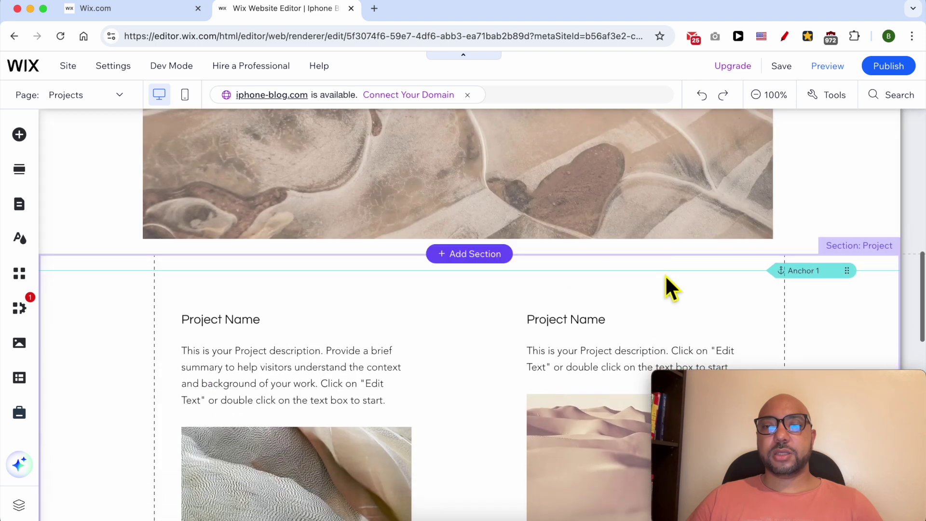
click(463, 403)
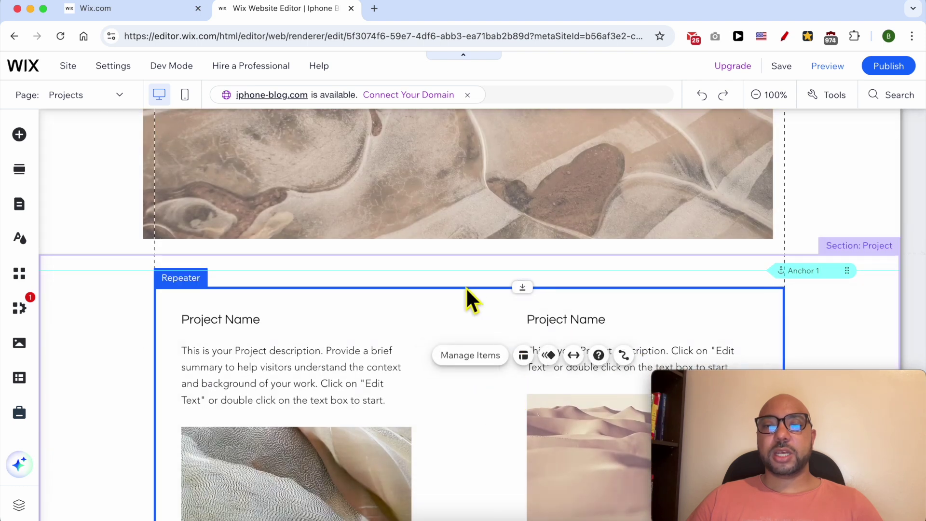
scroll(482, 251, up, 5)
scroll(499, 245, up, 3)
scroll(508, 261, down, 8)
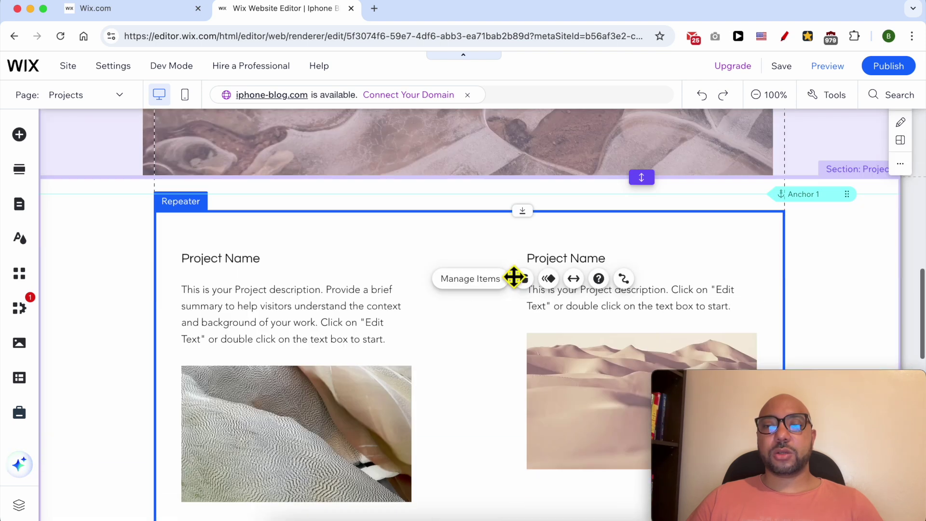
scroll(512, 276, down, 2)
scroll(504, 261, up, 4)
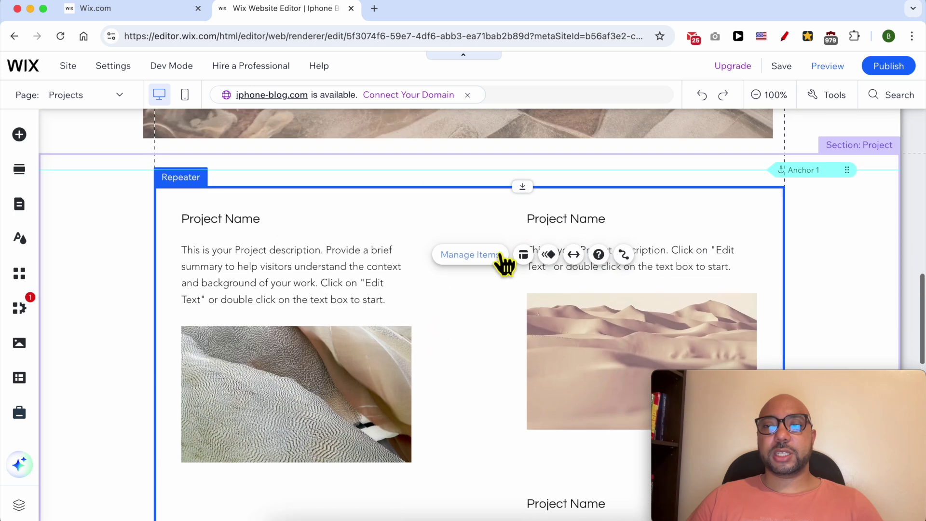
scroll(675, 242, down, 1)
click(823, 147)
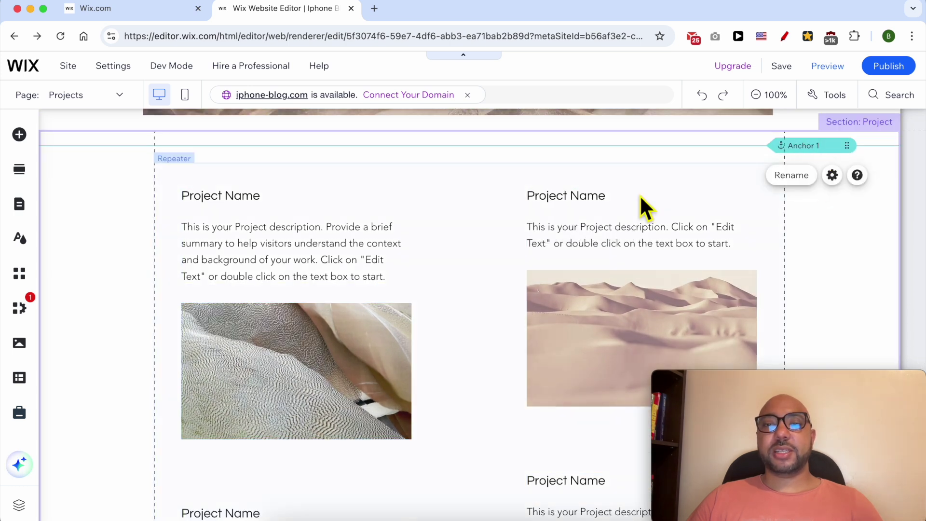
scroll(593, 238, up, 8)
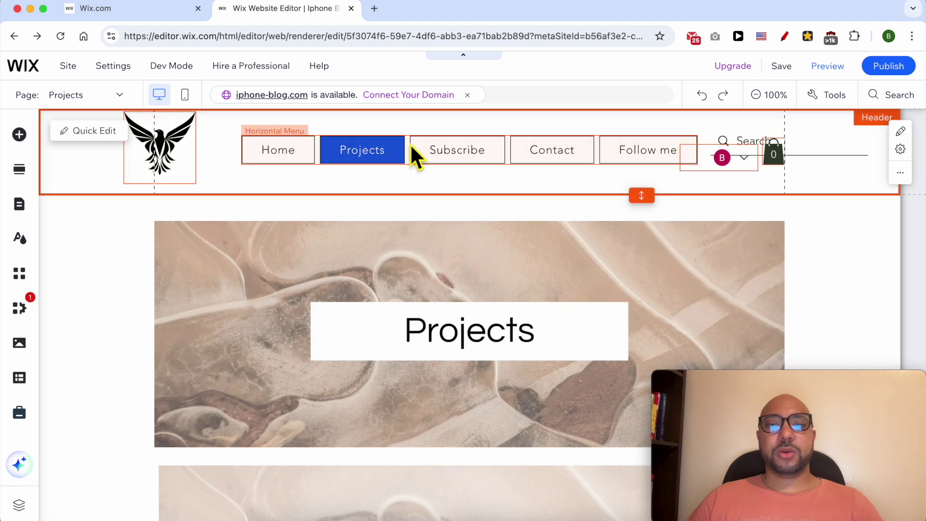
Step: In the site menu manager, start a Section menu item targeting Section: Project on Projects
click(410, 141)
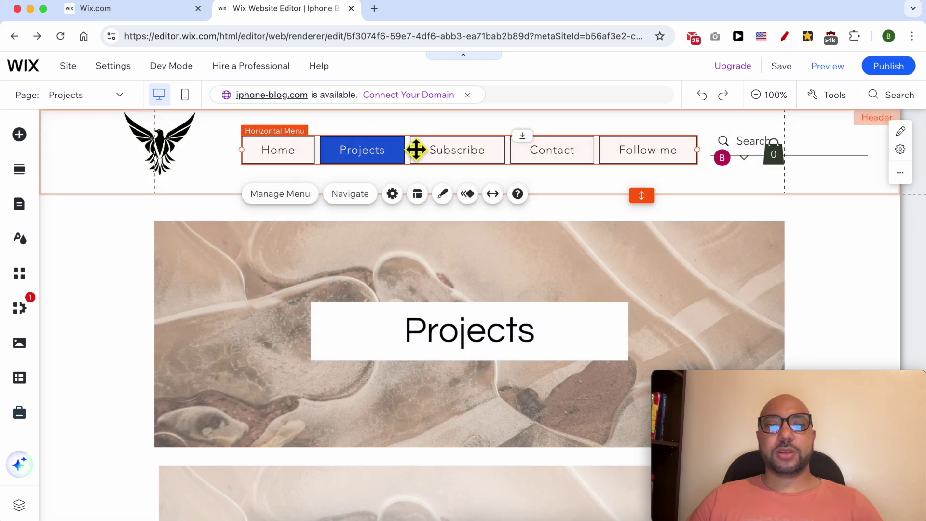
click(279, 198)
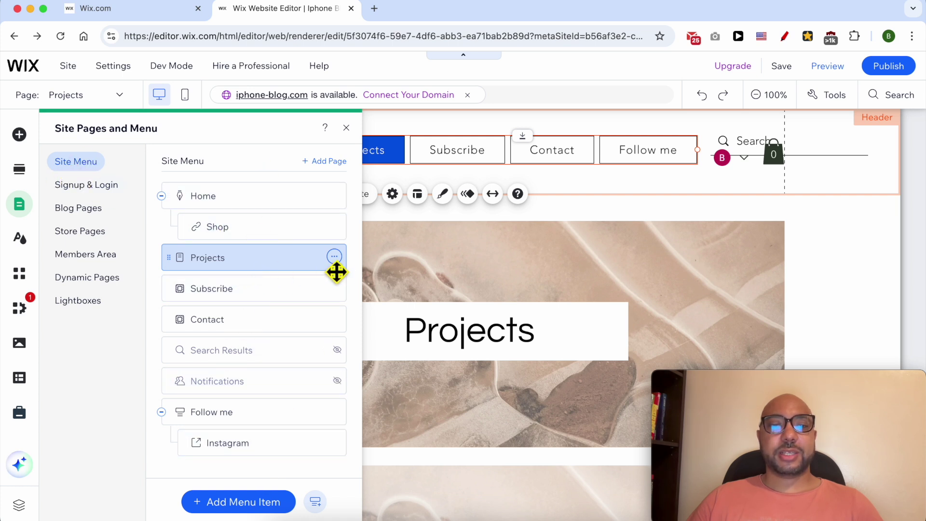
click(334, 257)
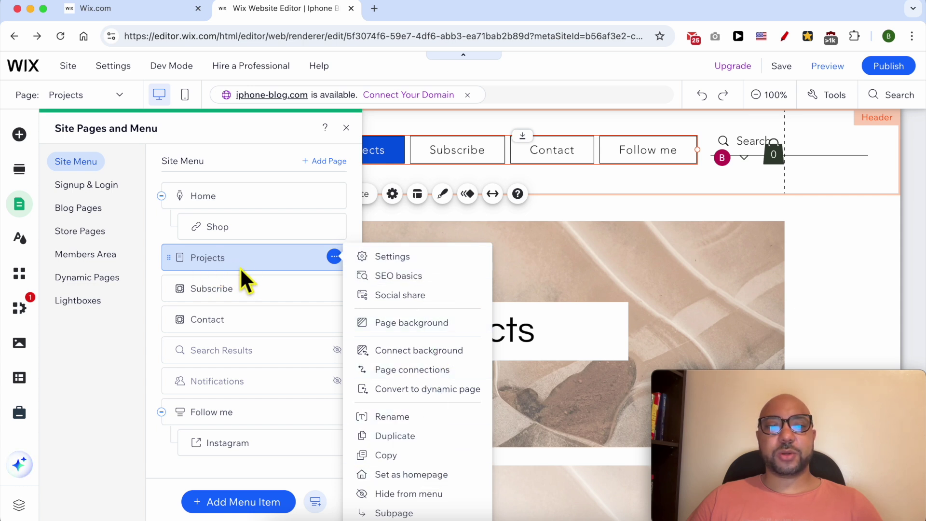
click(245, 504)
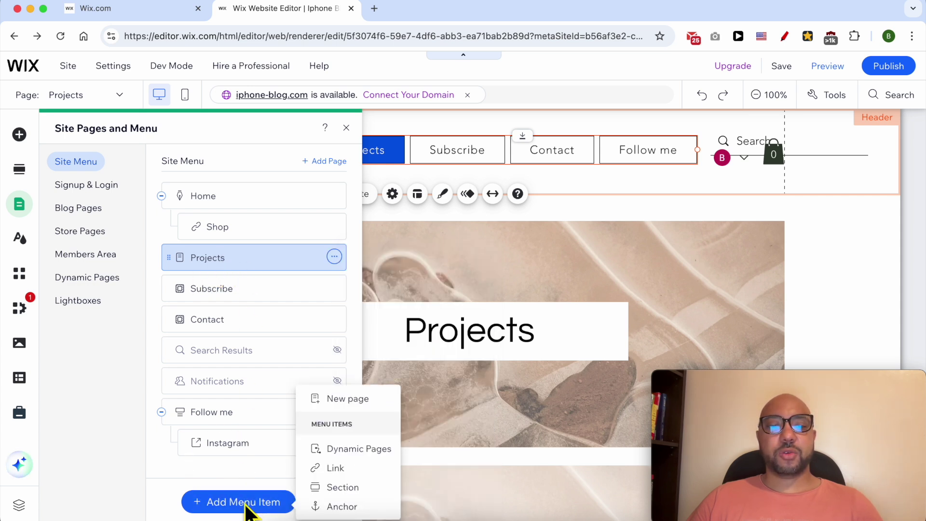
click(342, 488)
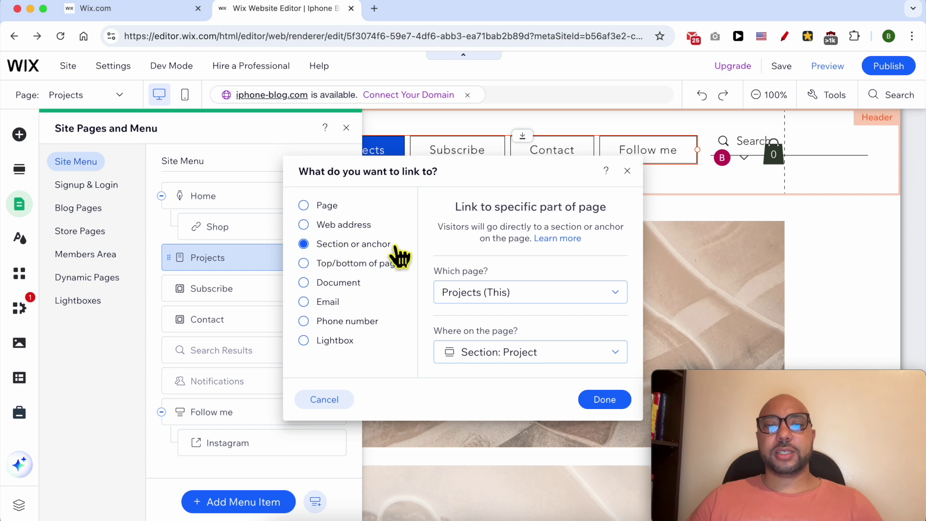
Step: Add a Link menu item to Section or anchor, Projects (This), Anchor 1
click(627, 171)
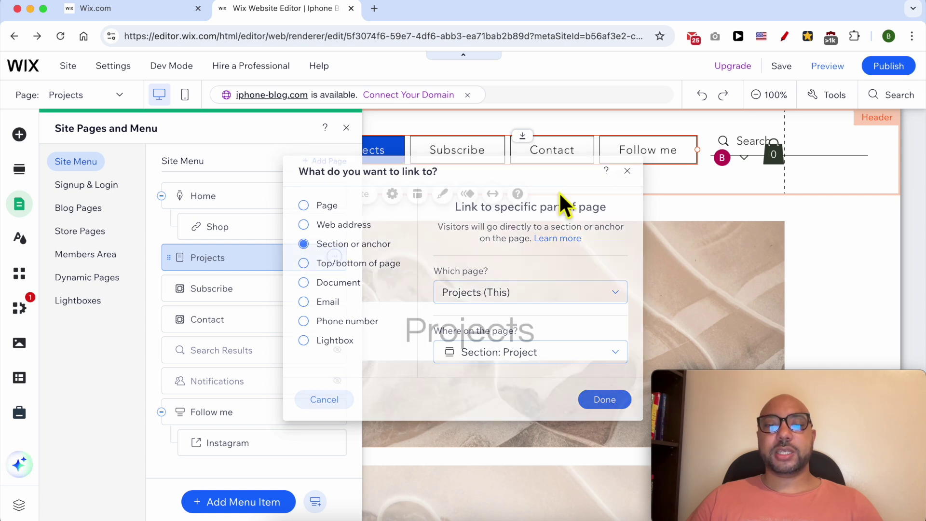
click(265, 501)
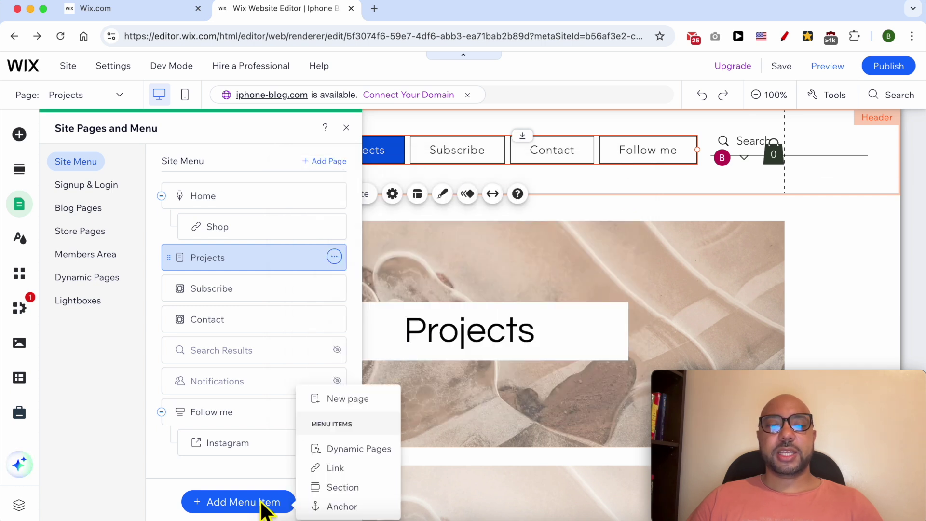
click(335, 467)
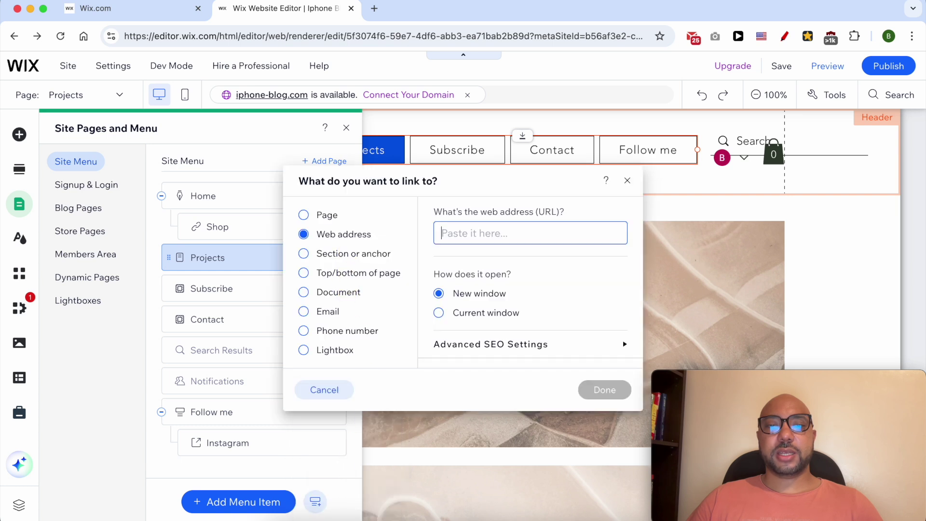
click(354, 255)
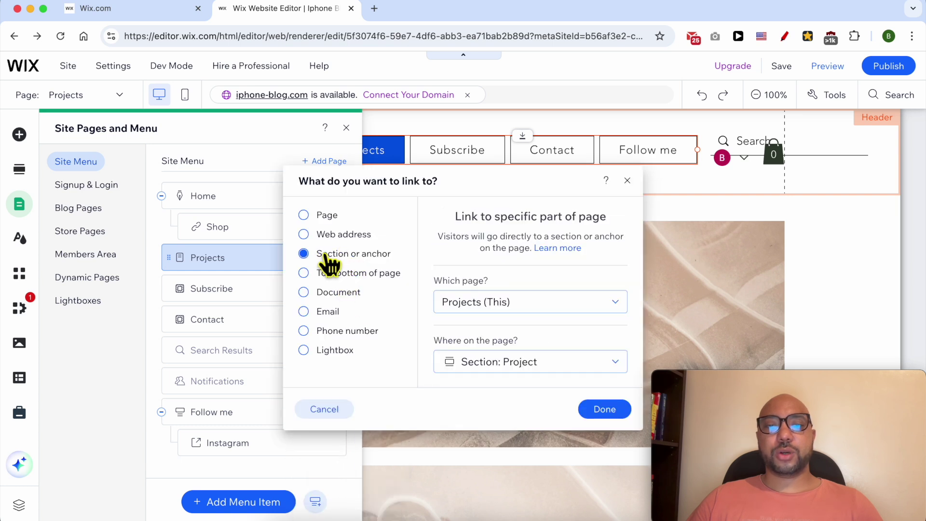
click(508, 303)
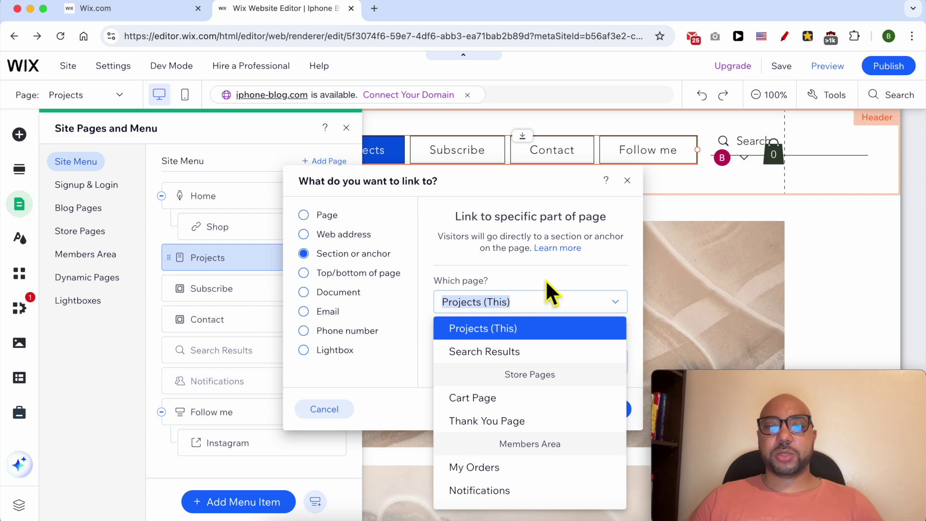
click(483, 329)
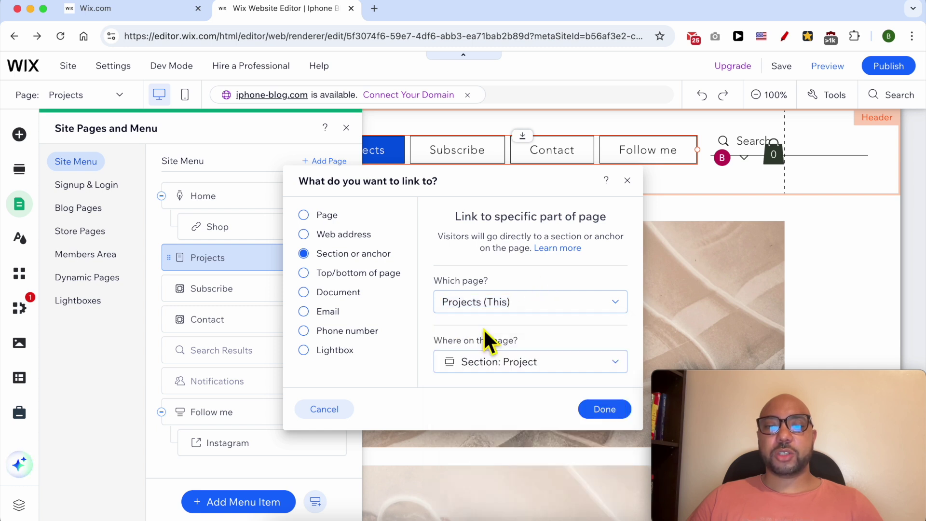
click(521, 363)
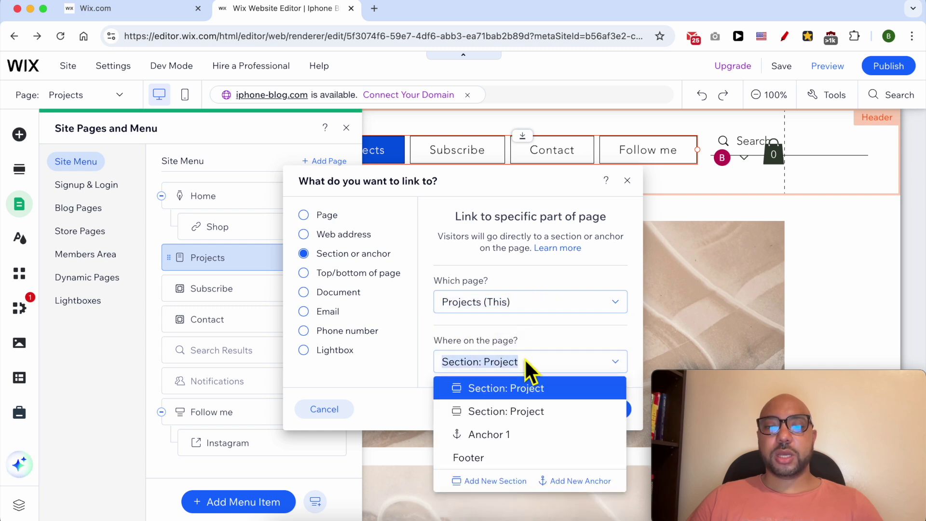
click(512, 437)
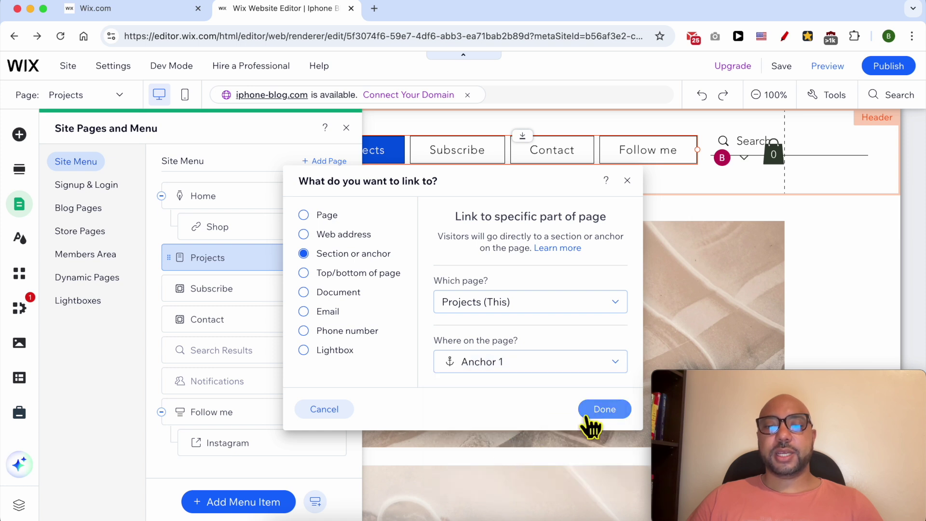
click(603, 409)
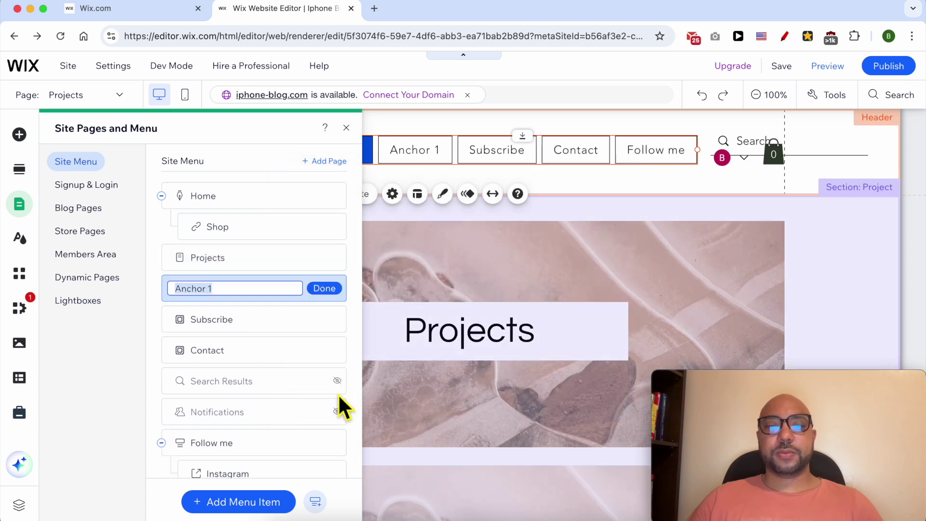
Step: Rename the Anchor 1 menu item to 'projects'
click(258, 307)
double_click(254, 303)
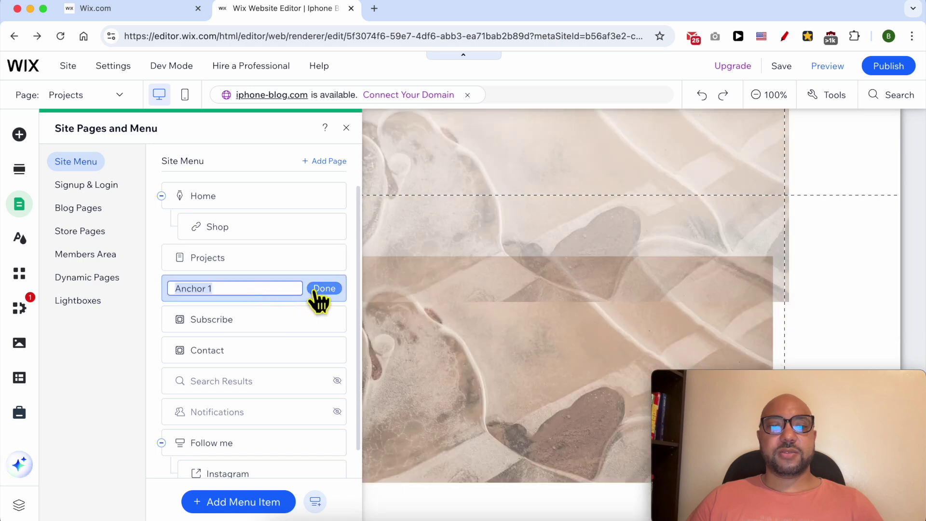
click(272, 298)
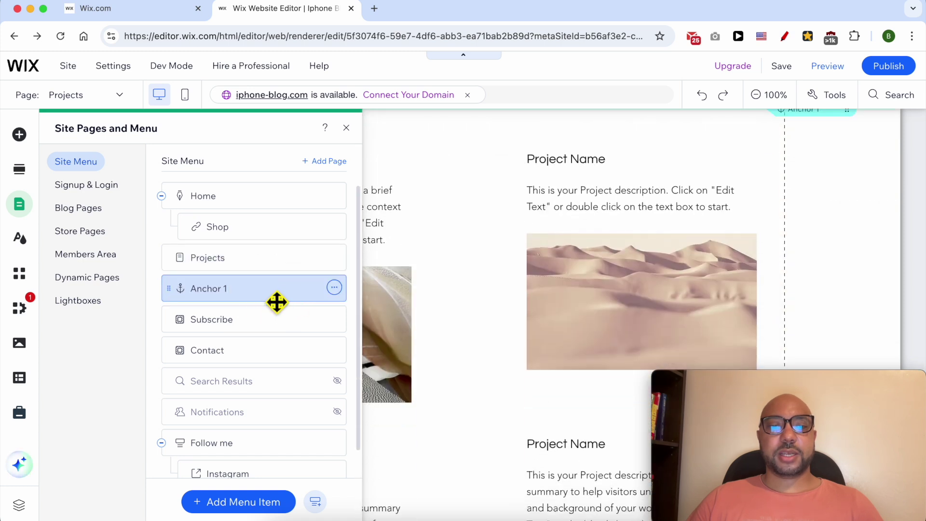
click(335, 288)
click(363, 309)
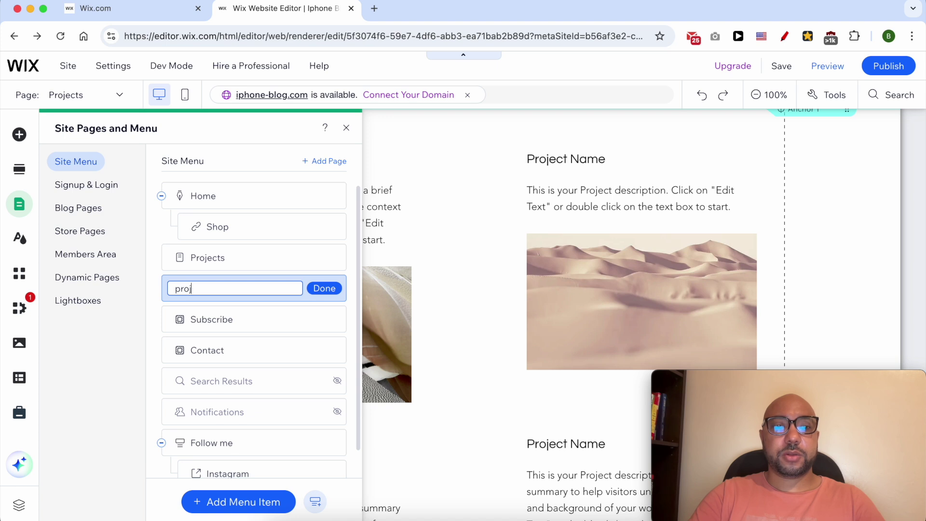
text(projects)
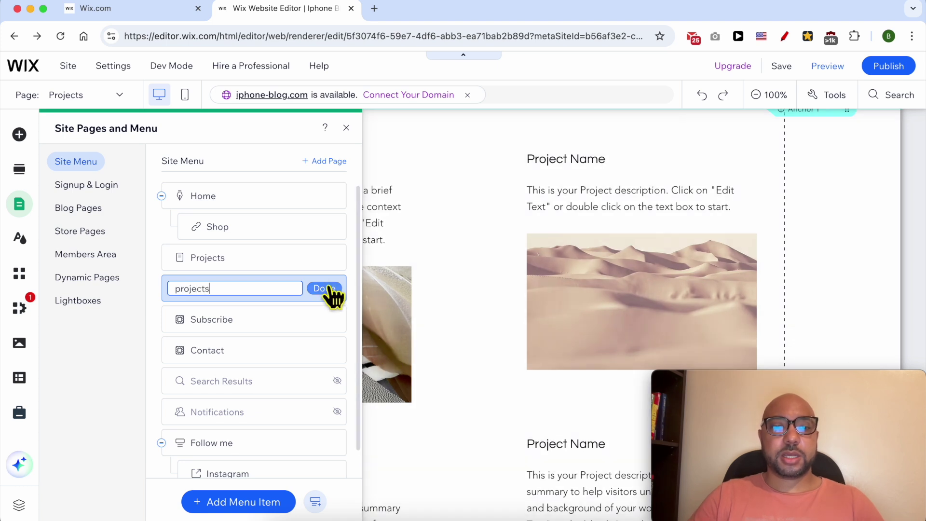
click(324, 288)
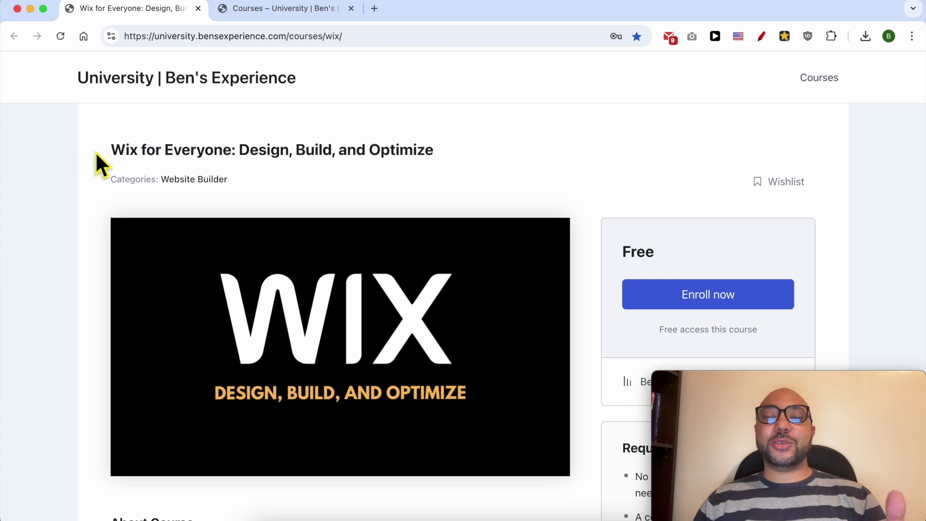
Step: Expand Basic Website Editing, Embedding Content, Exporting and Importing, Removing and Resetting, Restoring and Transferring
drag(109, 149, 236, 154)
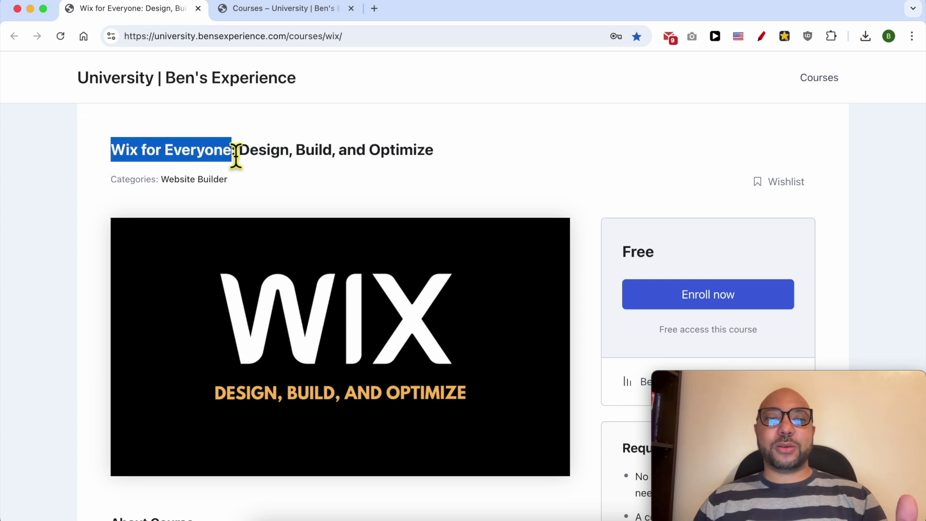
scroll(233, 193, down, 6)
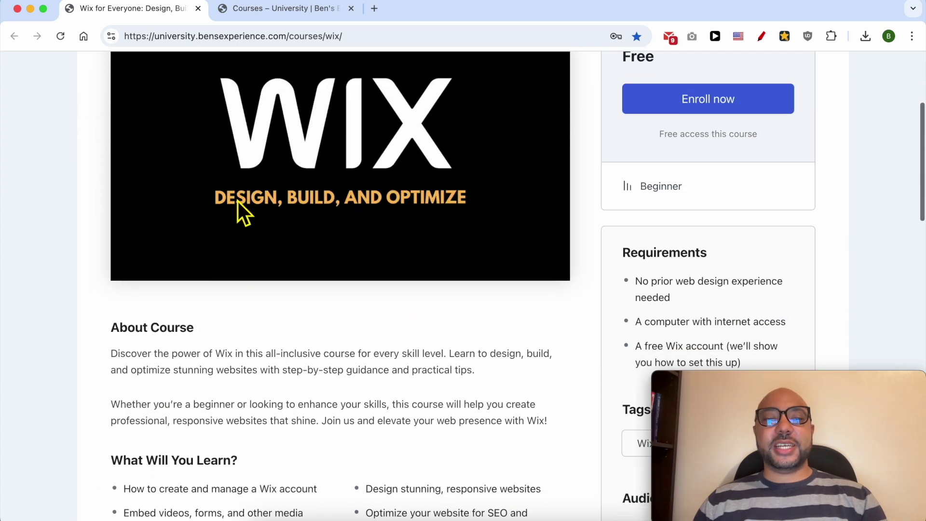
scroll(237, 200, down, 7)
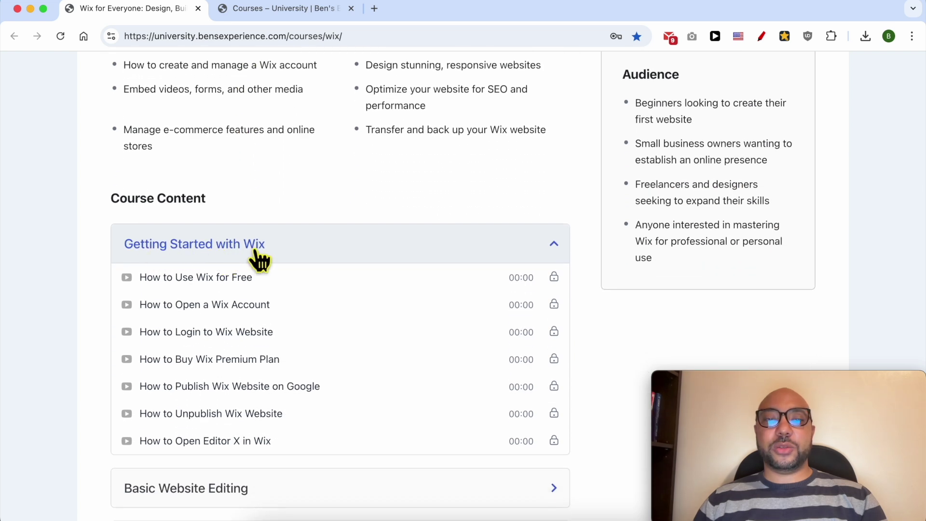
scroll(216, 309, down, 4)
click(202, 286)
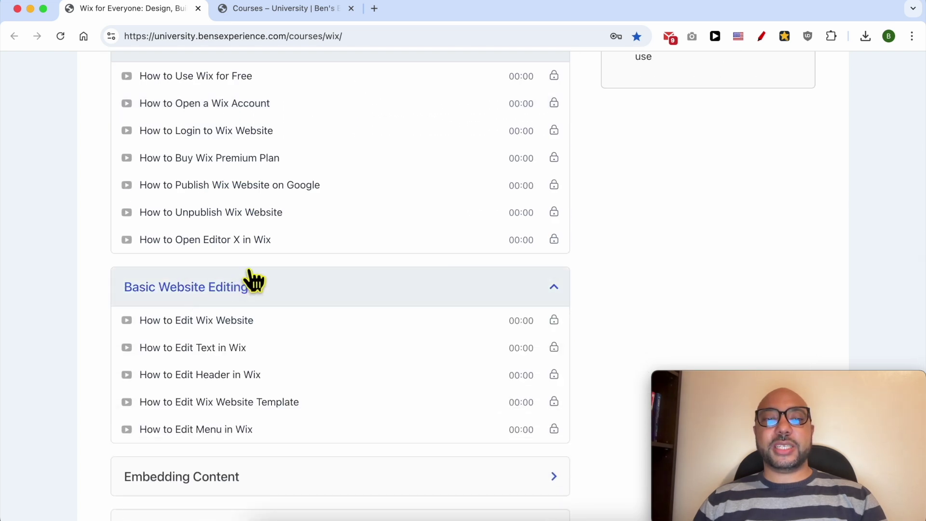
scroll(260, 280, down, 4)
click(200, 301)
scroll(231, 308, down, 2)
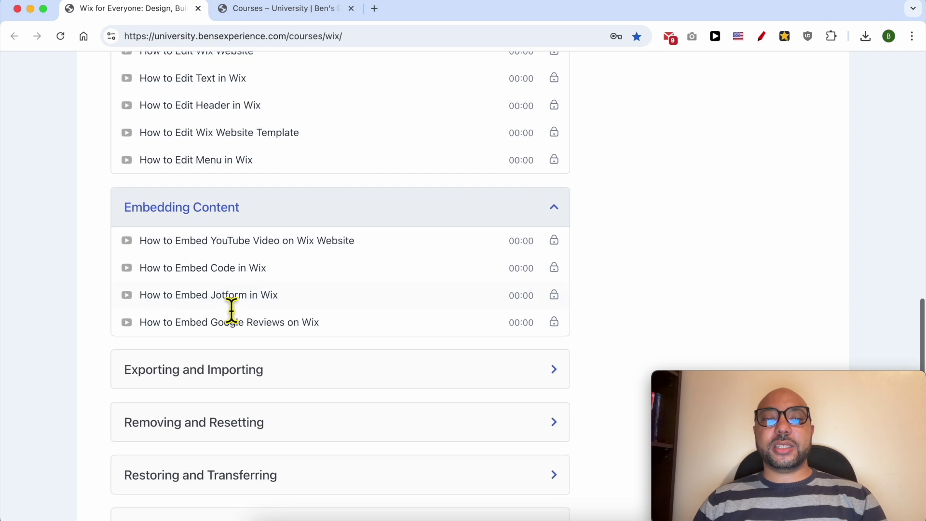
scroll(291, 260, down, 2)
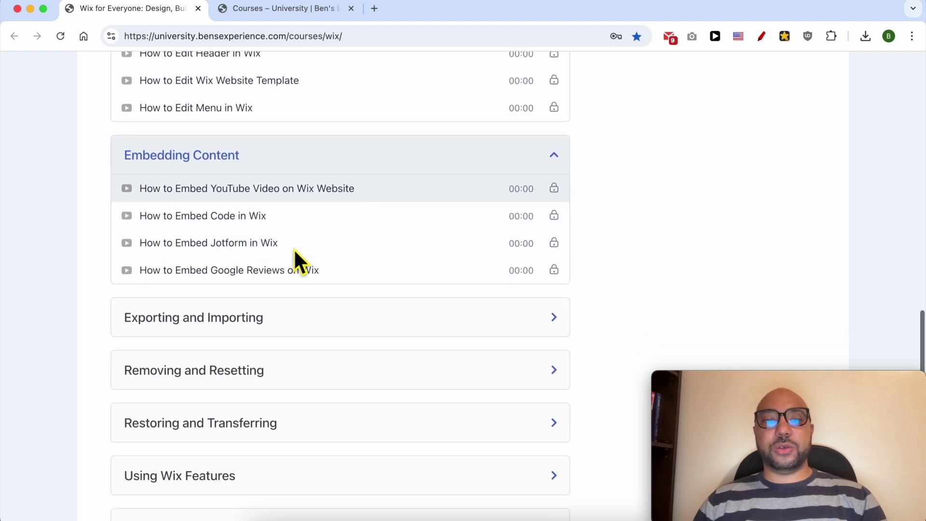
click(220, 284)
scroll(225, 291, down, 3)
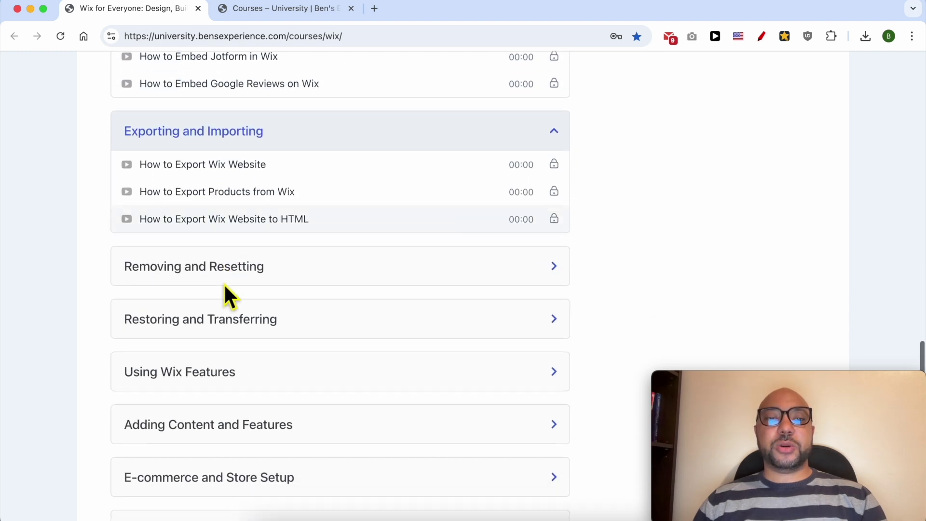
click(186, 262)
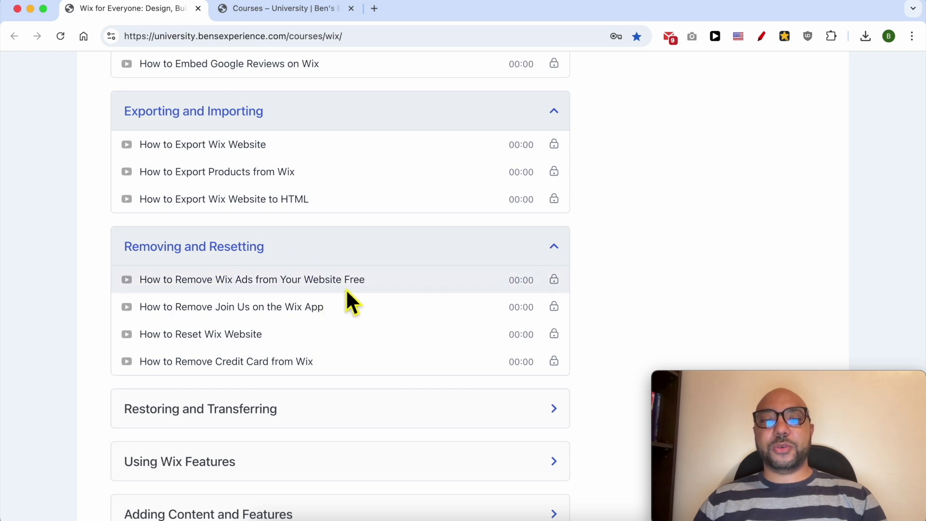
scroll(217, 302, down, 4)
click(186, 231)
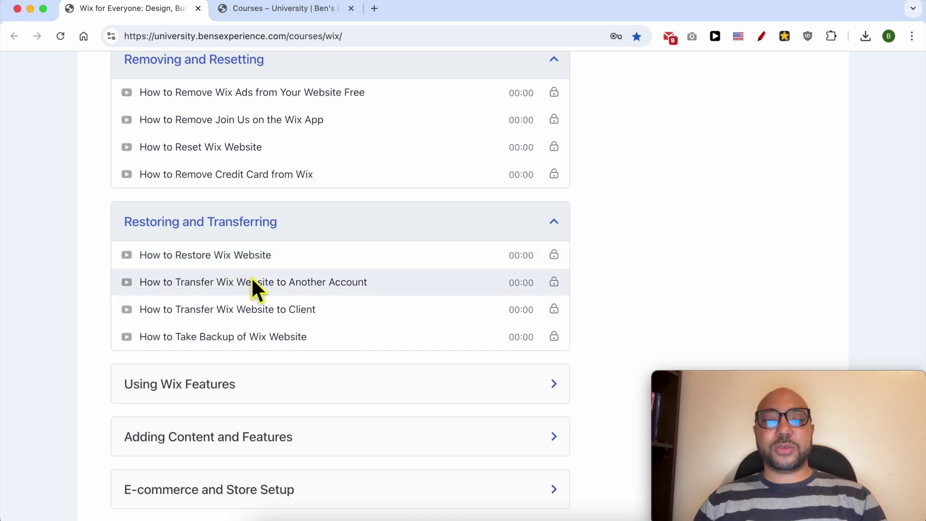
scroll(173, 326, down, 1)
Step: Expand Using Wix Features, Adding Content and Features, E-commerce and Store Setup, Sharing and Collaboration, Saving and Deleting
triple_click(168, 330)
scroll(167, 332, down, 5)
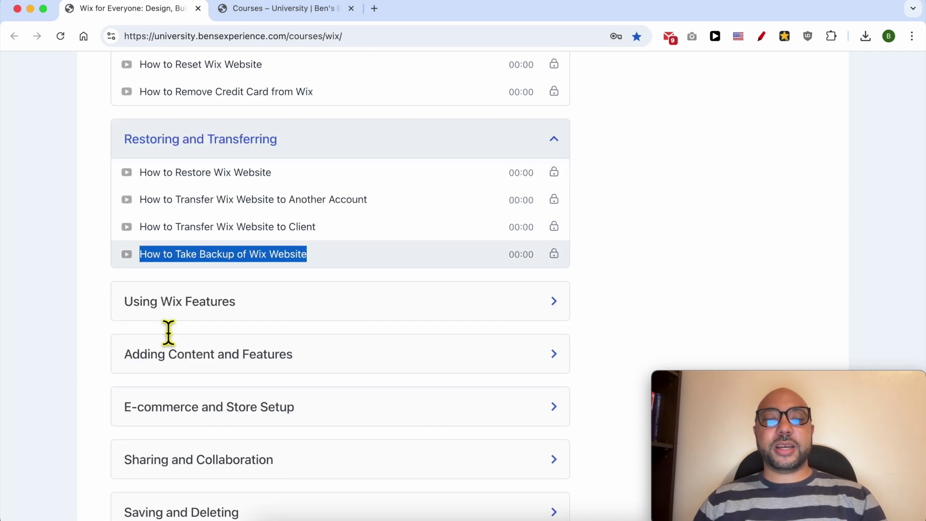
click(197, 199)
scroll(217, 201, down, 2)
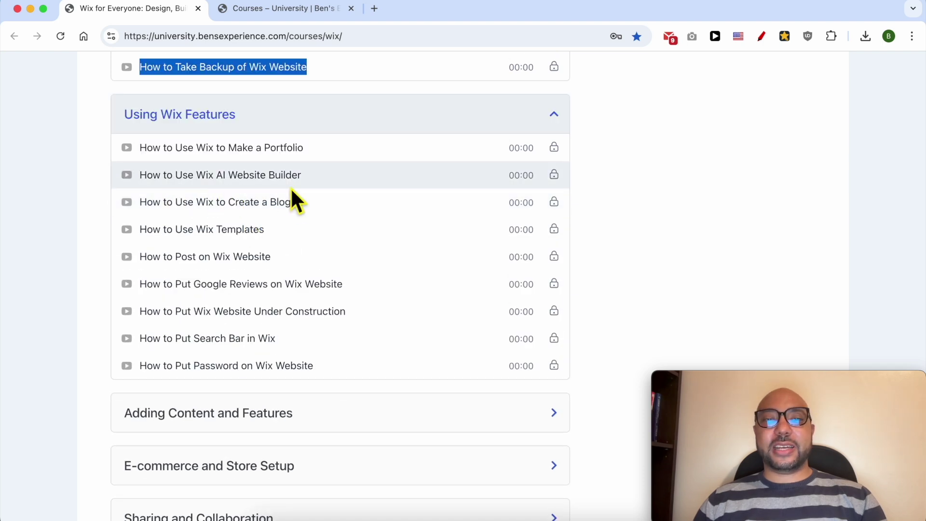
scroll(290, 192, down, 3)
click(244, 270)
scroll(311, 249, down, 1)
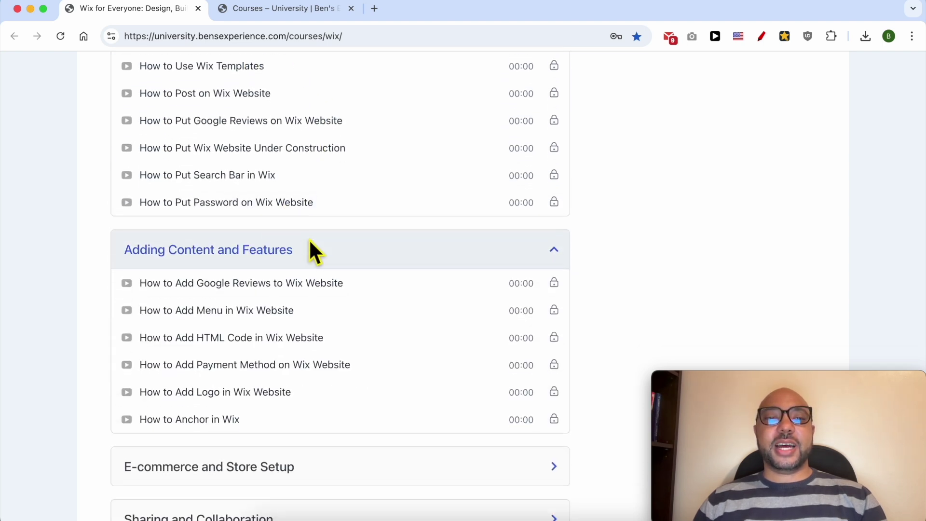
scroll(309, 241, down, 2)
scroll(193, 289, down, 1)
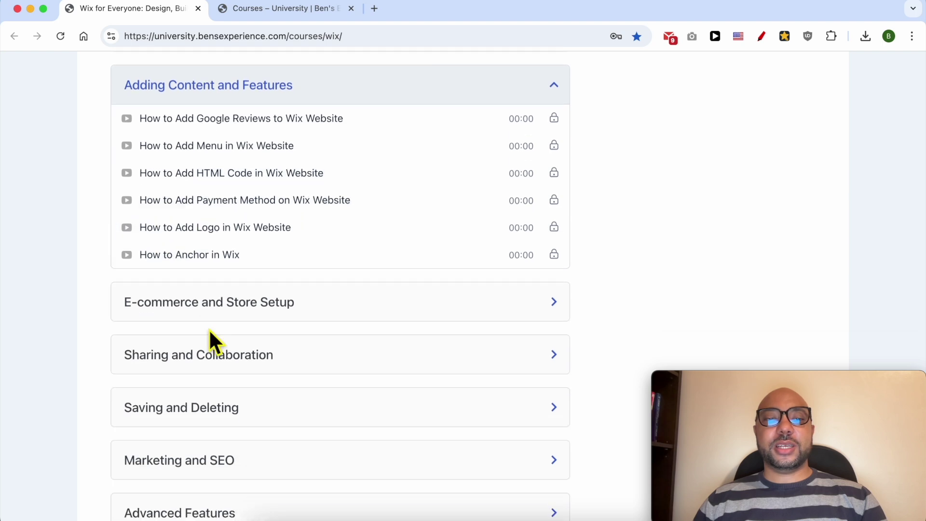
click(219, 307)
scroll(223, 307, down, 3)
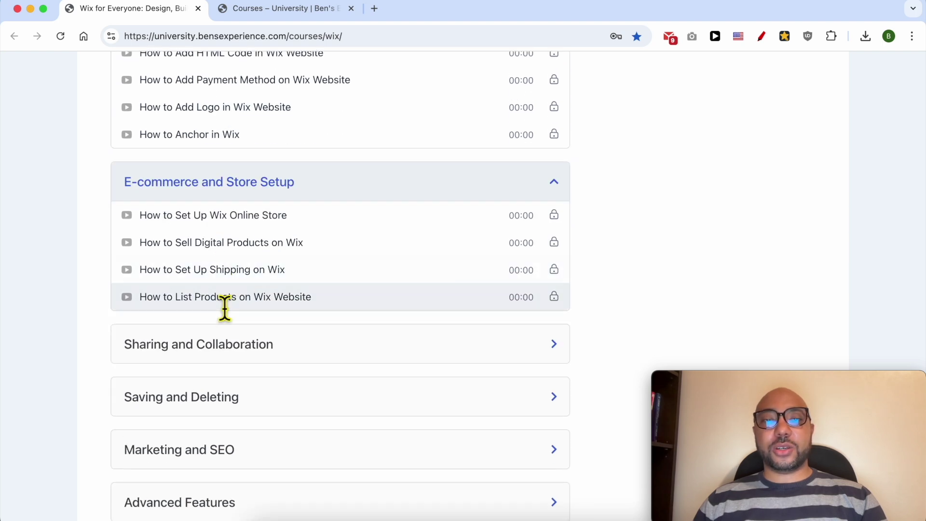
scroll(223, 308, down, 3)
click(216, 220)
scroll(238, 266, down, 2)
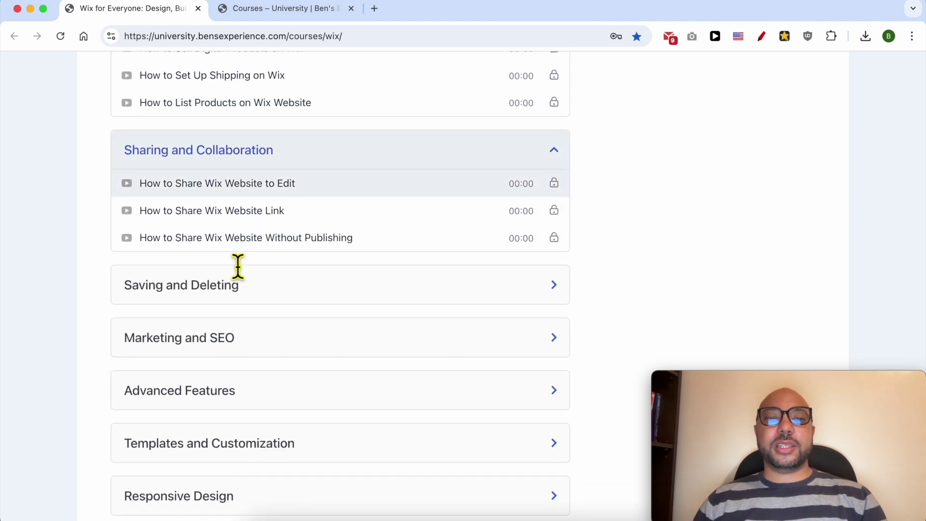
scroll(238, 266, down, 2)
click(221, 219)
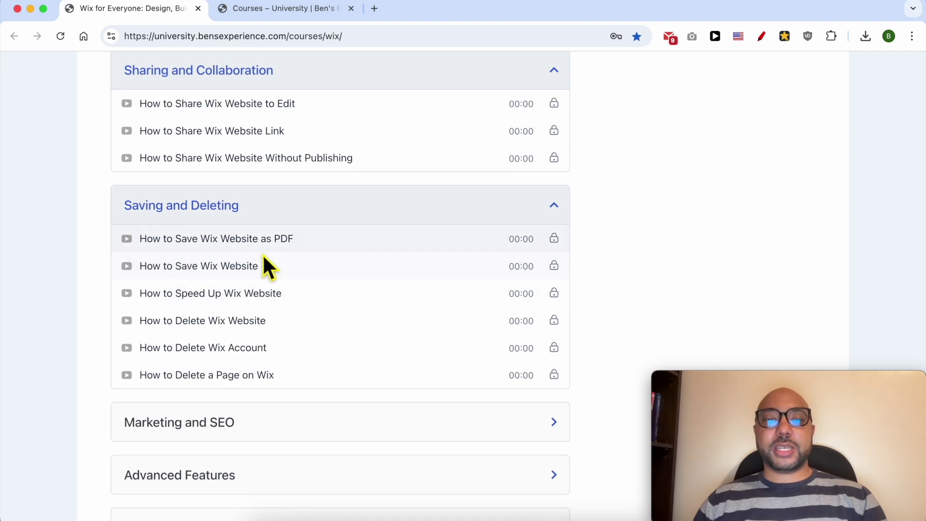
Step: Expand Marketing and SEO, Advanced Features, Templates and Customization and Responsive Design, then go to Courses
scroll(275, 333, down, 3)
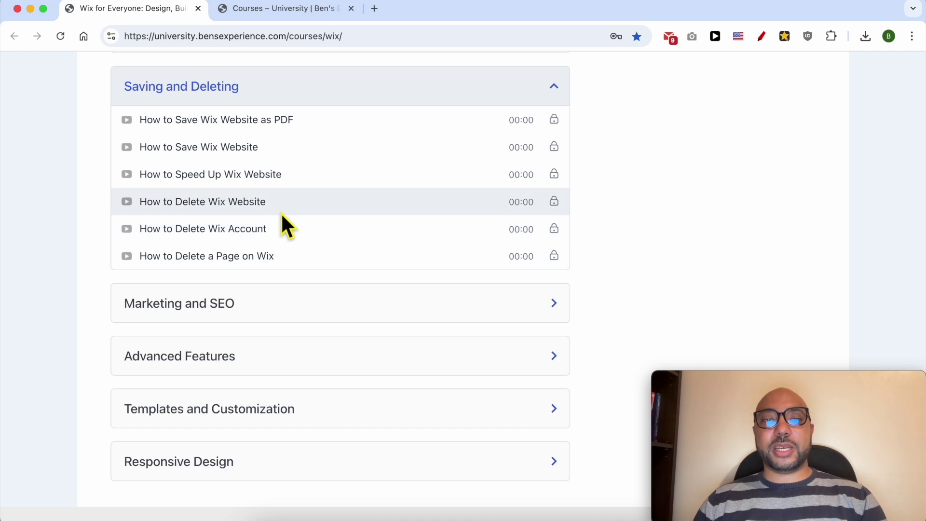
click(217, 311)
scroll(217, 270, down, 3)
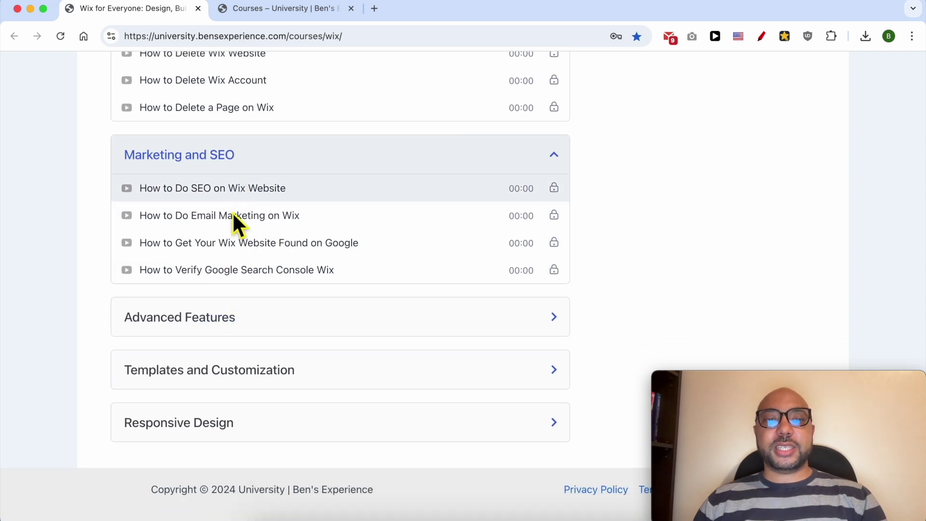
scroll(154, 227, down, 2)
click(155, 227)
scroll(155, 228, down, 1)
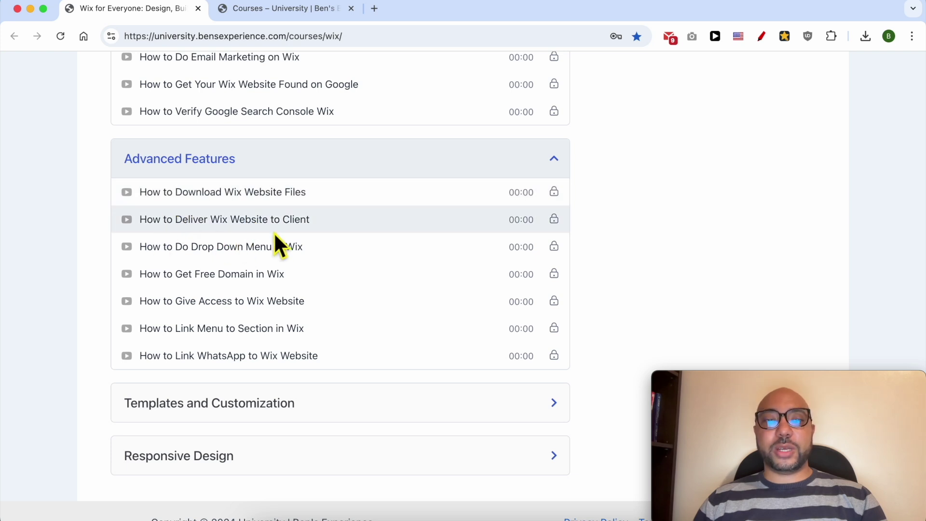
scroll(288, 241, down, 1)
click(243, 366)
click(238, 375)
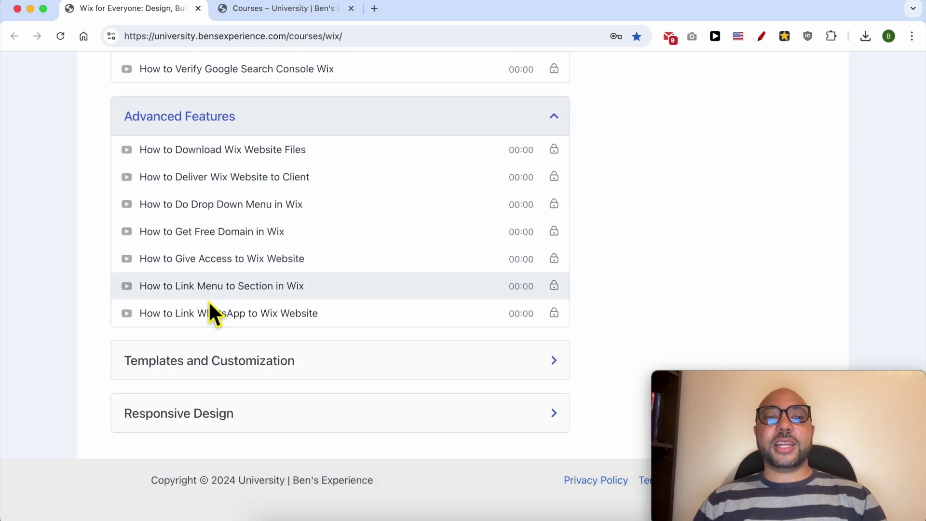
click(206, 365)
scroll(217, 391, down, 2)
click(211, 413)
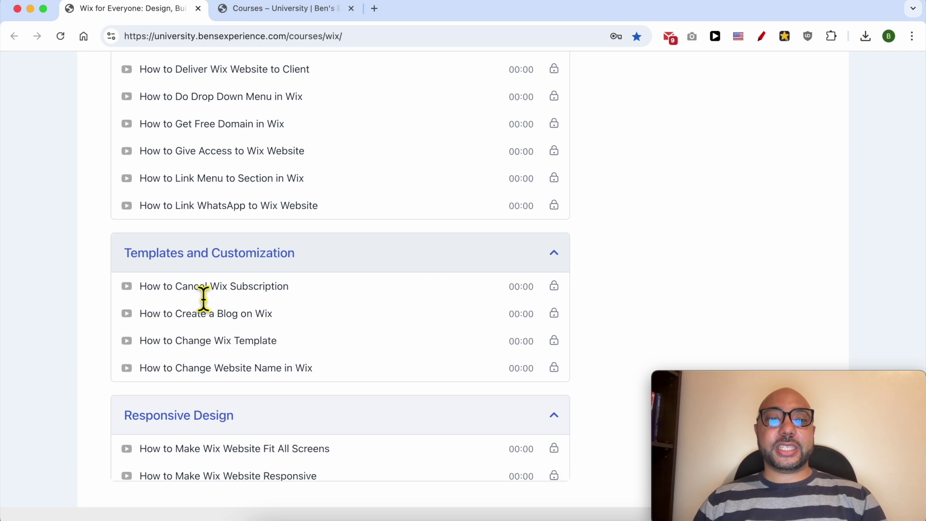
scroll(260, 357, down, 3)
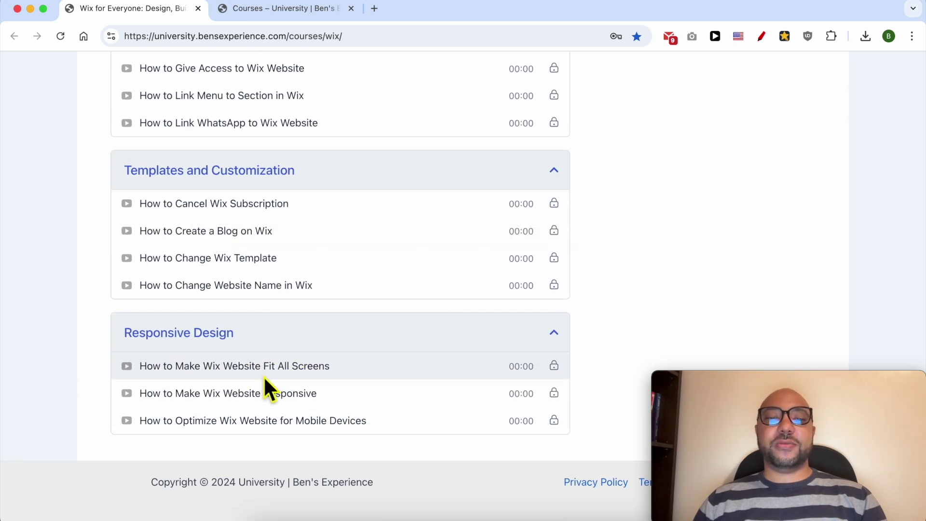
scroll(313, 373, up, 20)
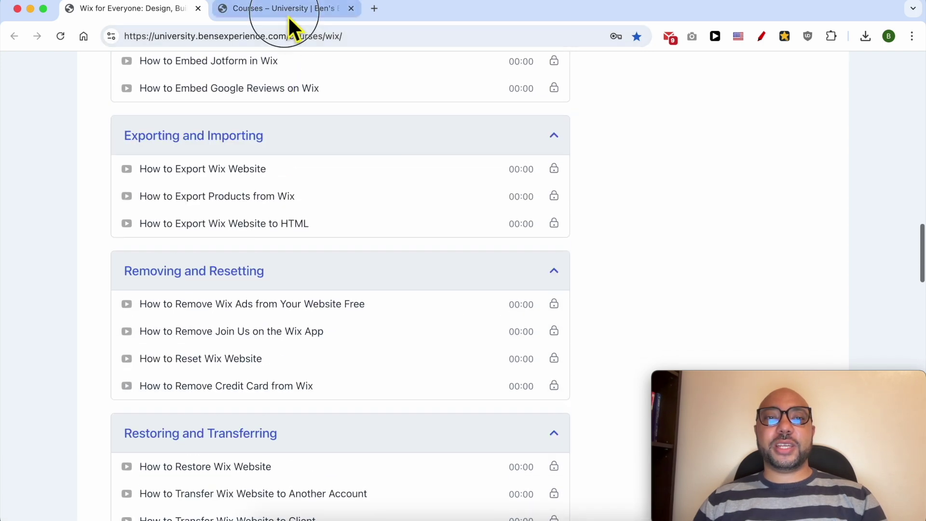
click(288, 10)
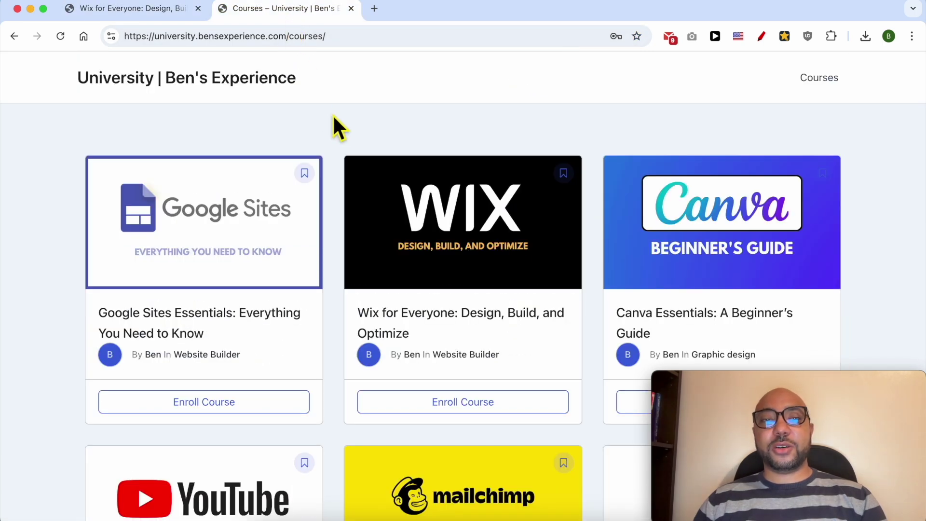
Step: Scroll down through the grid of course cards
scroll(332, 116, down, 7)
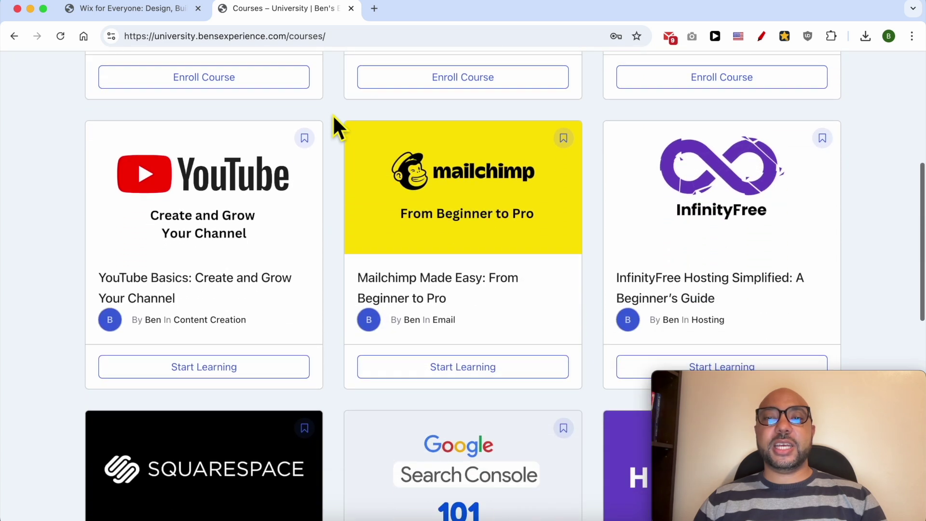
scroll(337, 128, down, 6)
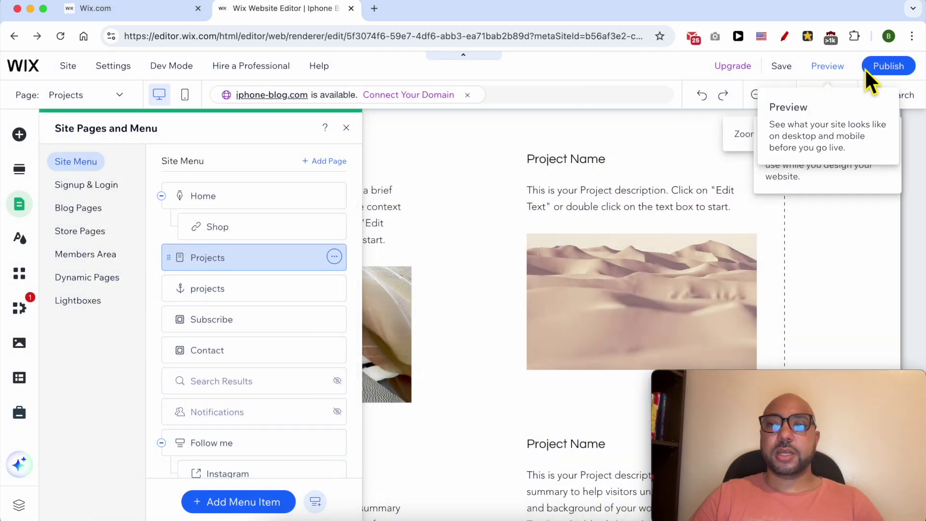
Step: Publish the site and view the live site from the Congratulations dialog
mouse_move(884, 70)
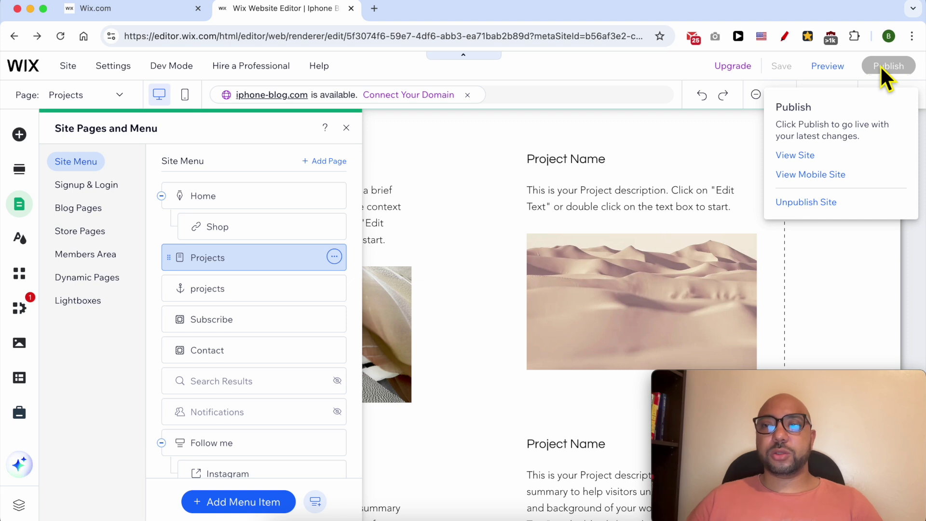
click(880, 66)
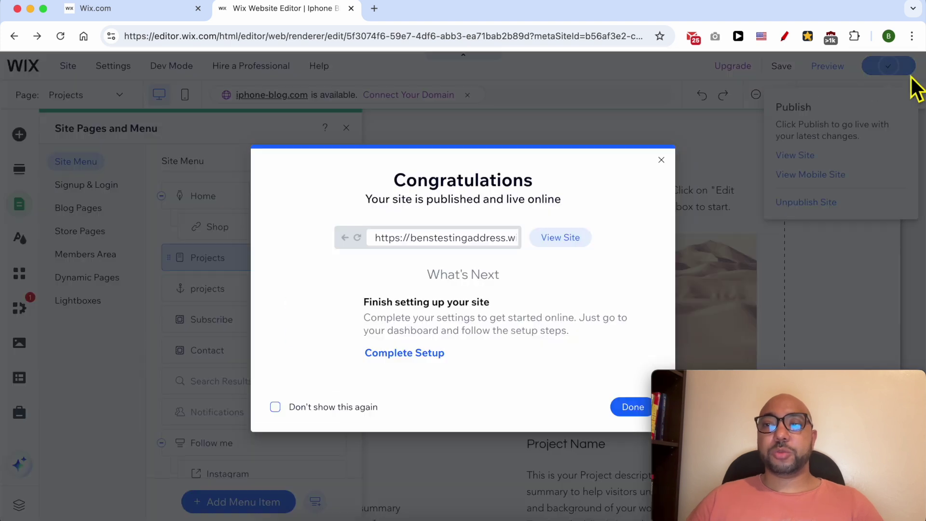
click(574, 241)
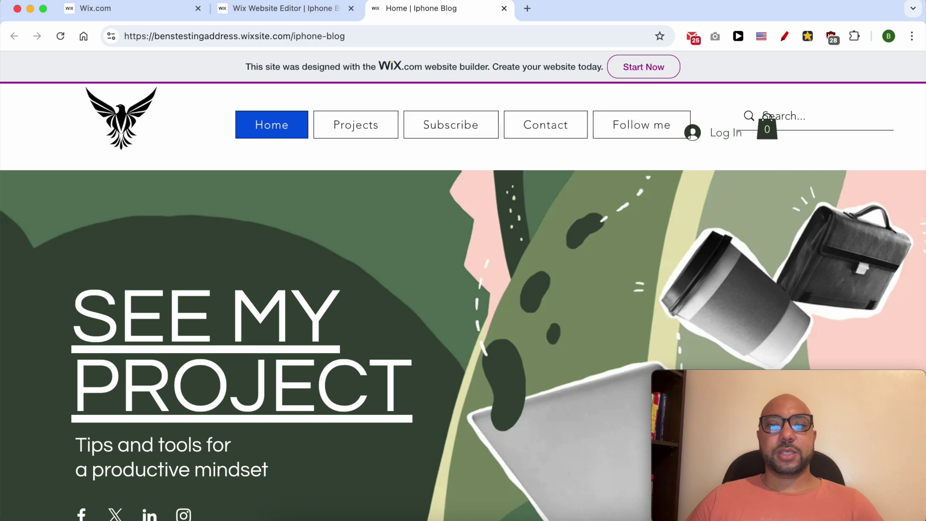
Step: Reload the live site and follow the new 'projects' menu item to the s-projects-basic anchor
click(61, 36)
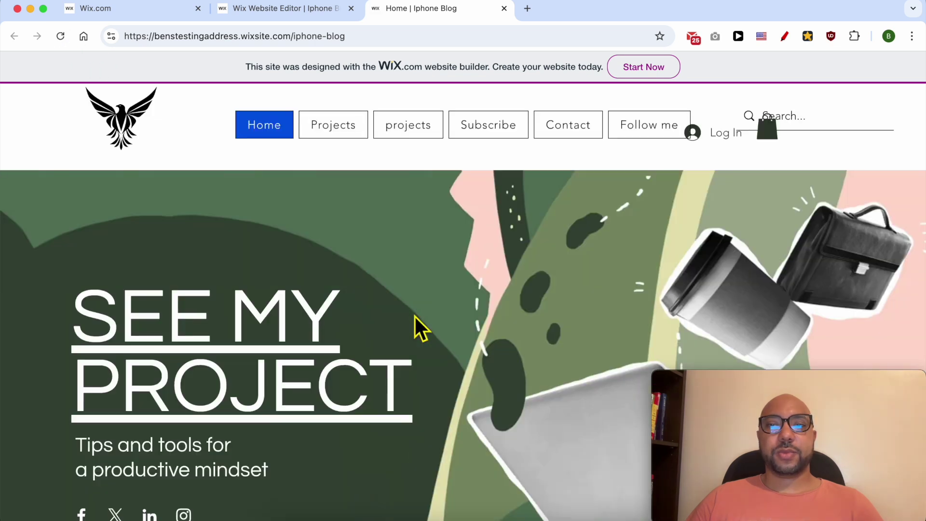
click(404, 138)
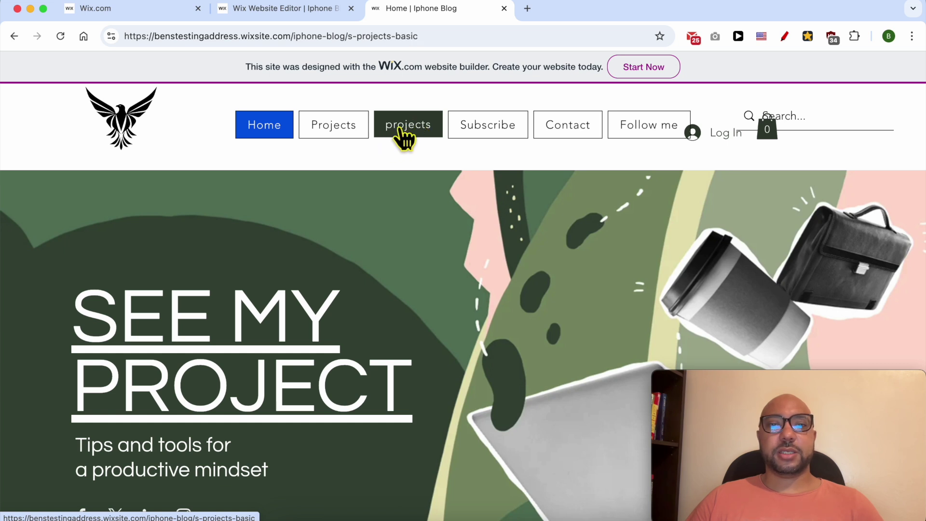